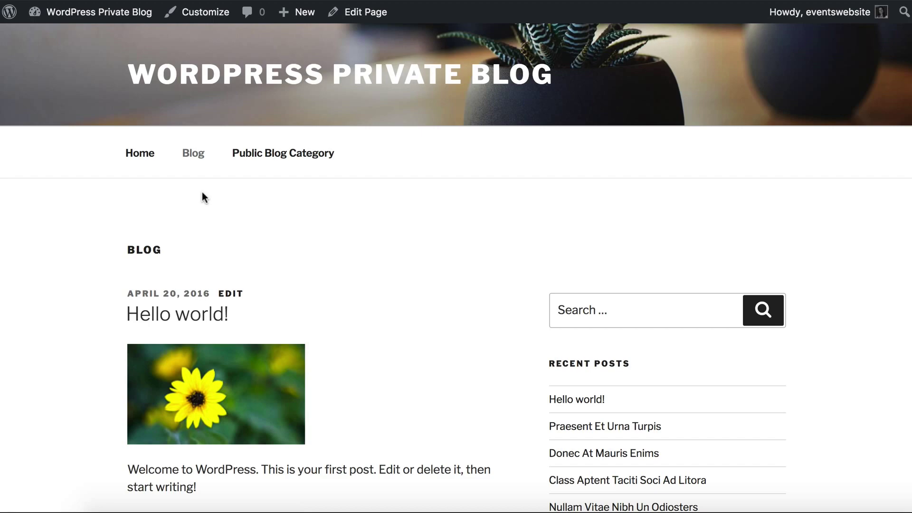
Step: Scroll down and back up the Blog front page listing the Hello world! post
scroll(325, 299, "down", 10)
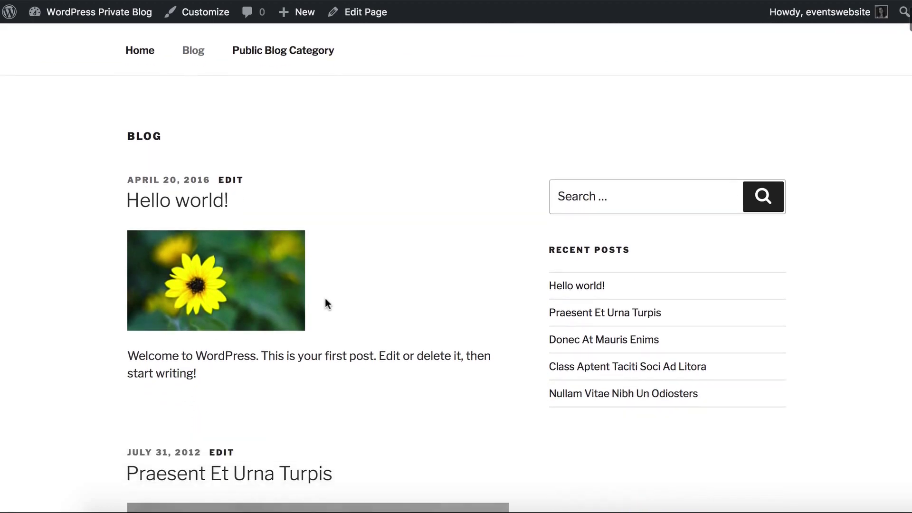
scroll(325, 297, "down", 15)
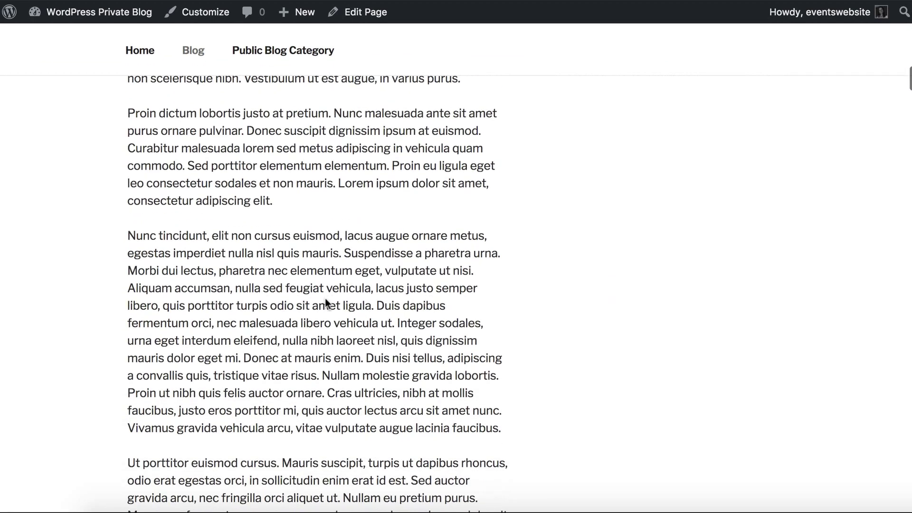
scroll(325, 298, "up", 20)
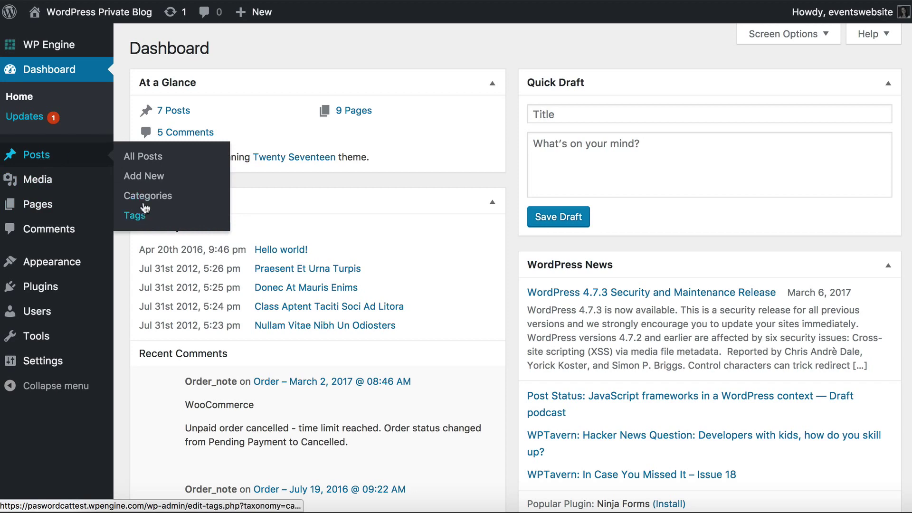
Step: View the Public Blog Category and Uncategorized categories, then go to the Plugins page
left_click(135, 194)
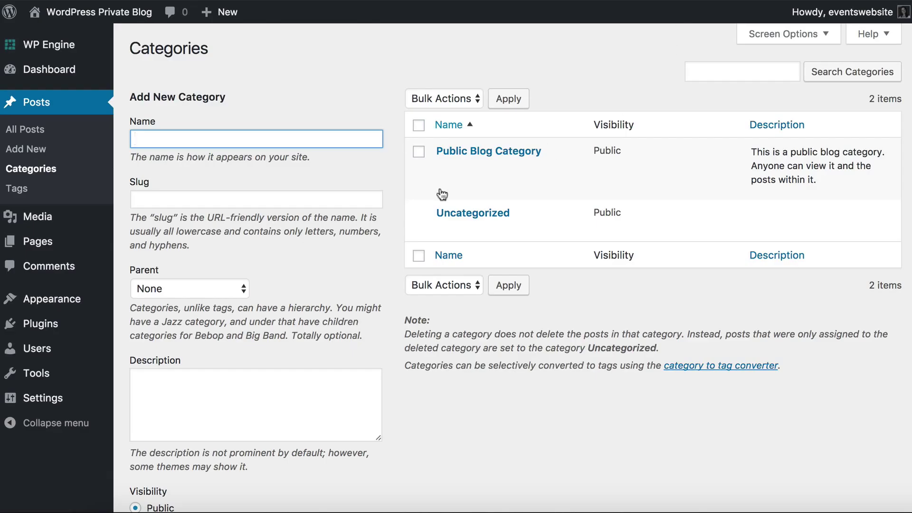
mouse_move(61, 329)
left_click(145, 348)
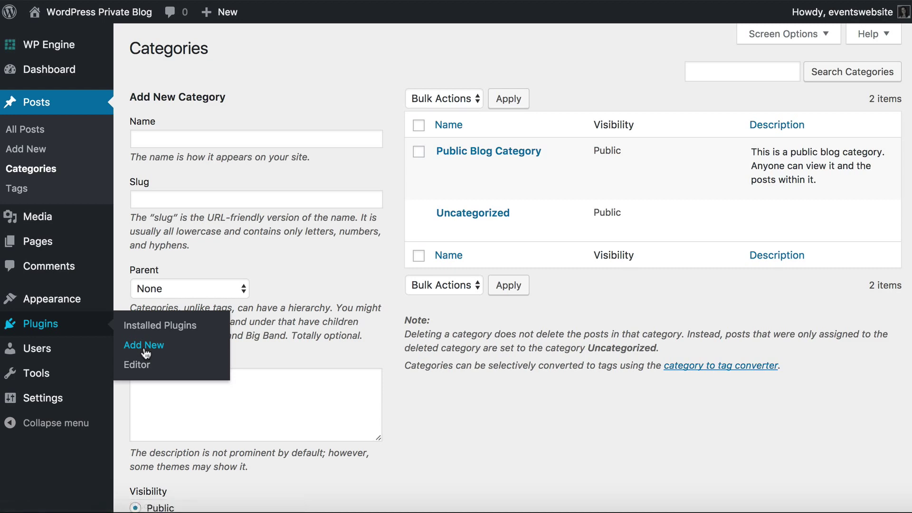
Step: Highlight Password Protected Categories in the plugins list and open its Protected Categories settings
scroll(313, 363, "down", 5)
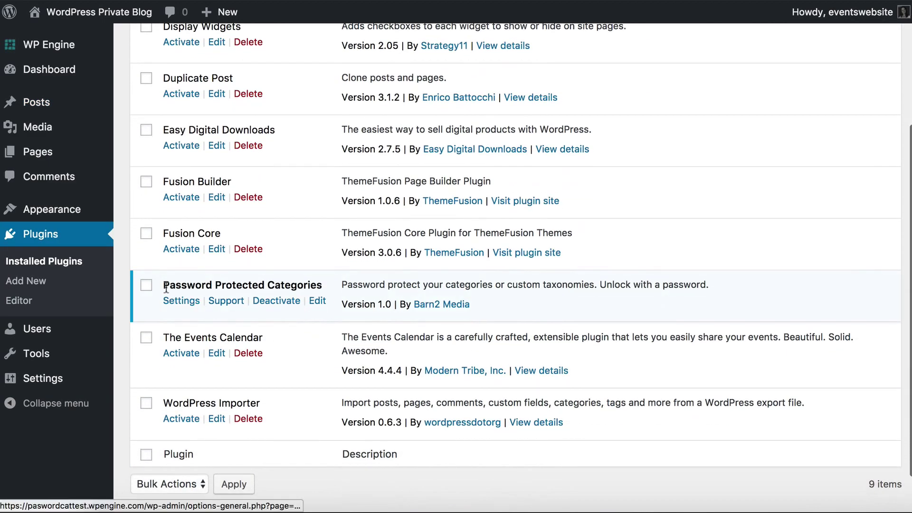
left_click_drag(162, 285, 335, 284)
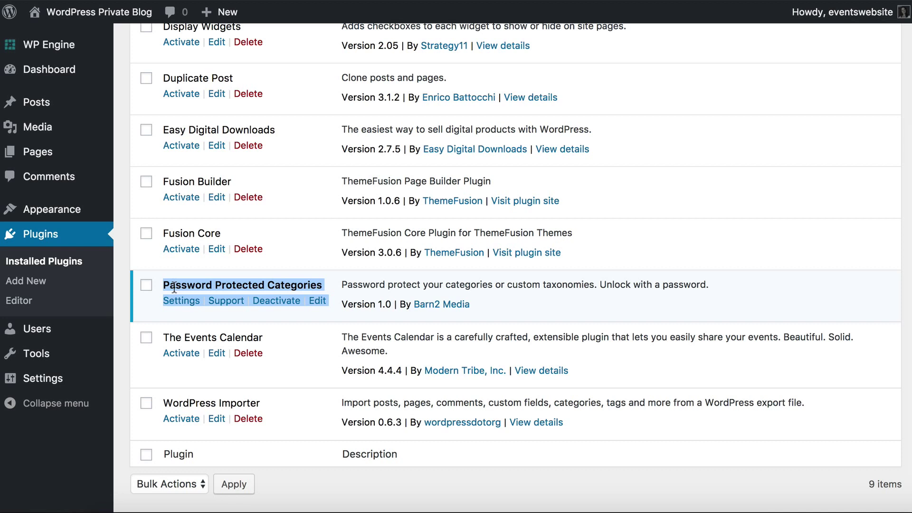
mouse_move(37, 384)
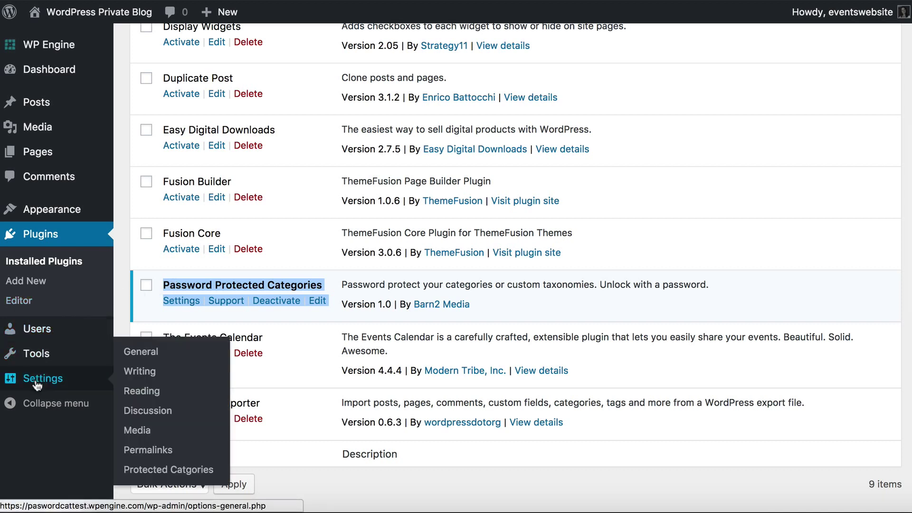
left_click(160, 471)
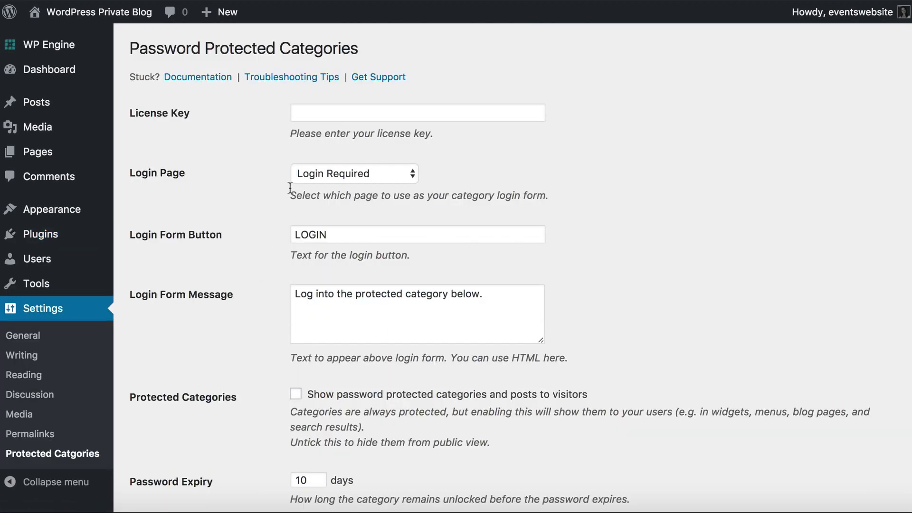
Step: Check the empty License Key field and keep Login Required as the Login Page
left_click(313, 113)
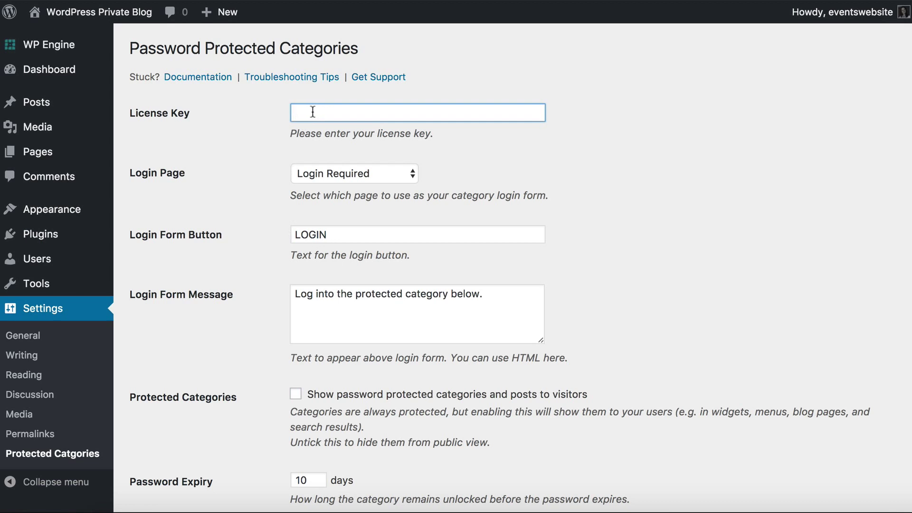
scroll(355, 149, "down", 2)
scroll(354, 149, "down", 1)
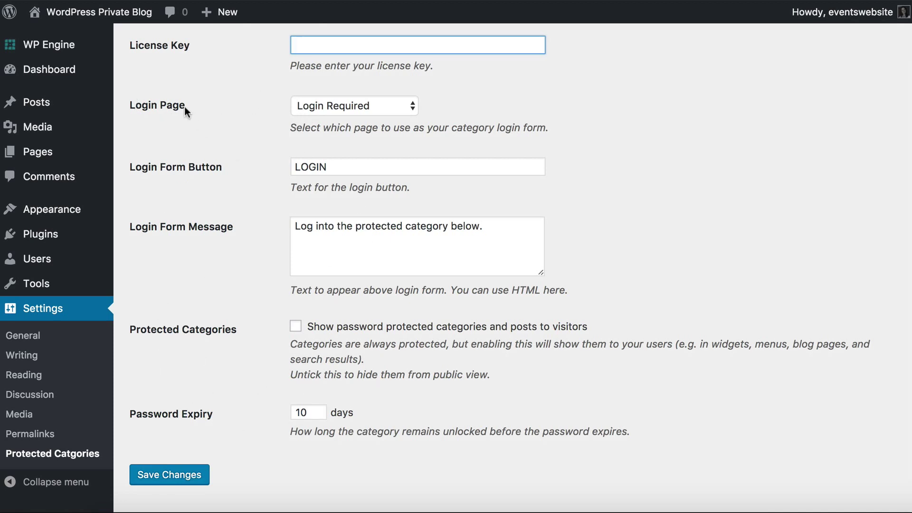
left_click(366, 106)
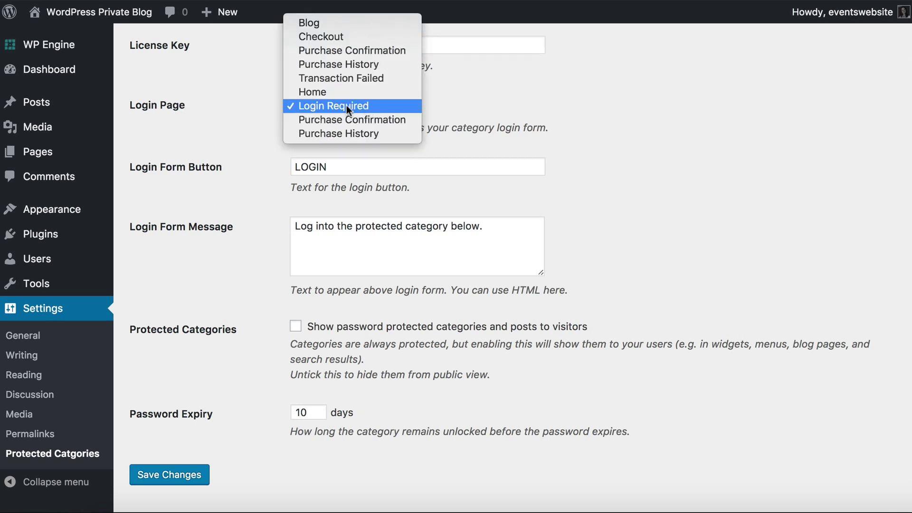
left_click(346, 105)
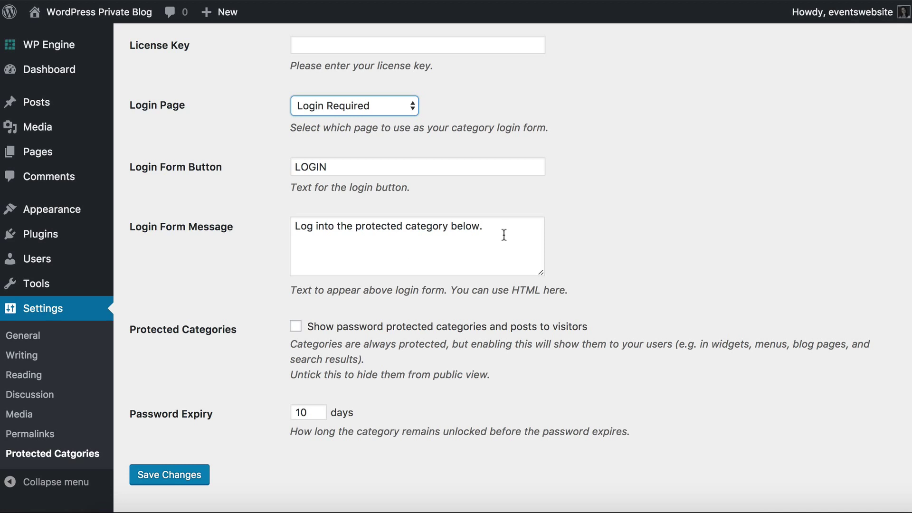
Step: Review the login form message and tick 'Show password protected categories and posts to visitors'
left_click_drag(505, 236, 283, 228)
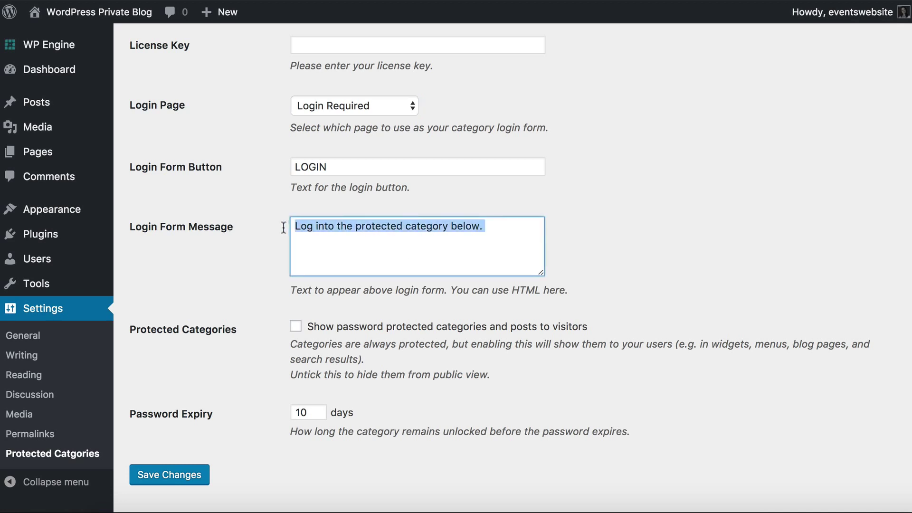
left_click(379, 227)
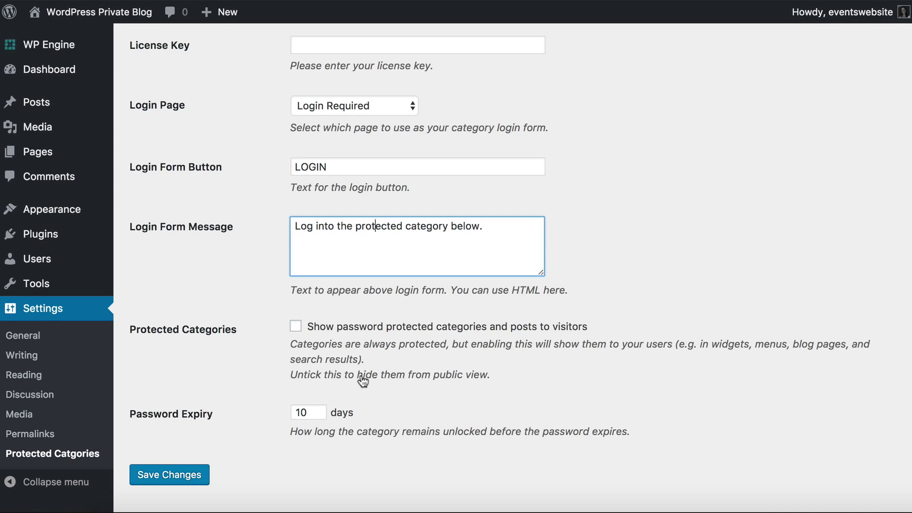
left_click(296, 326)
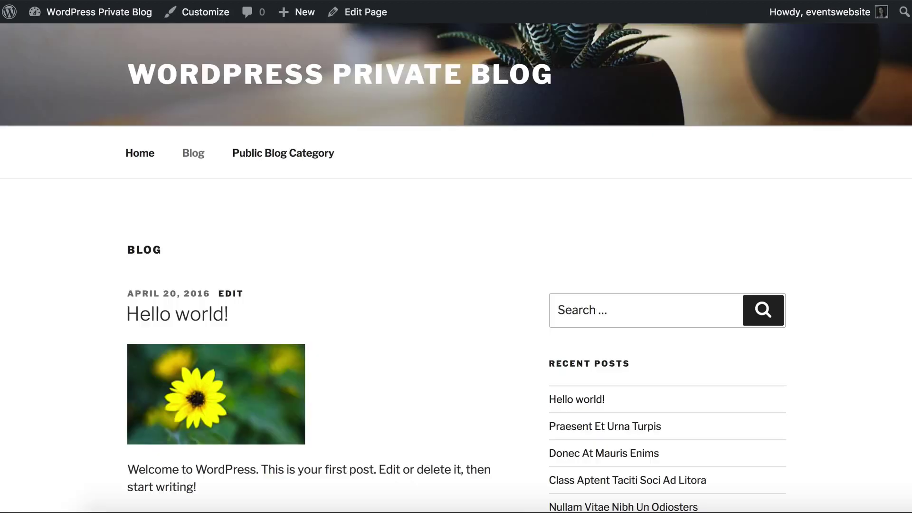
scroll(767, 312, "down", 3)
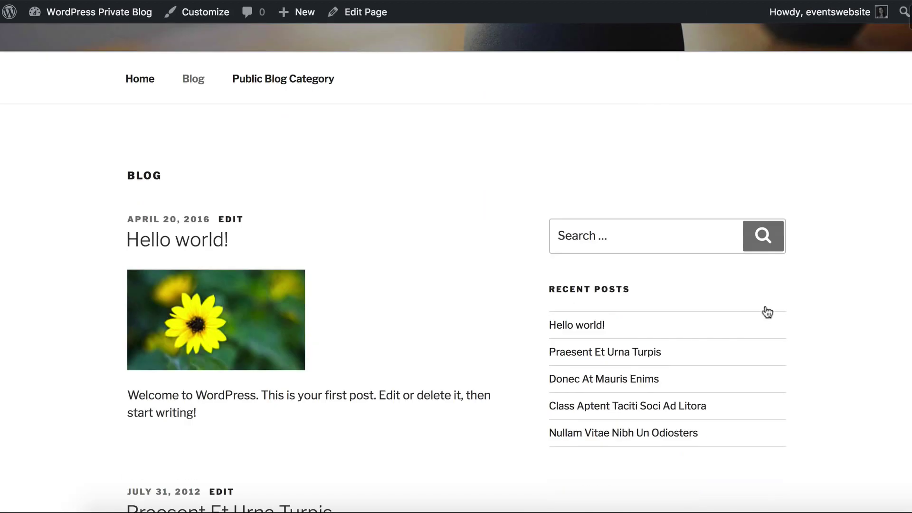
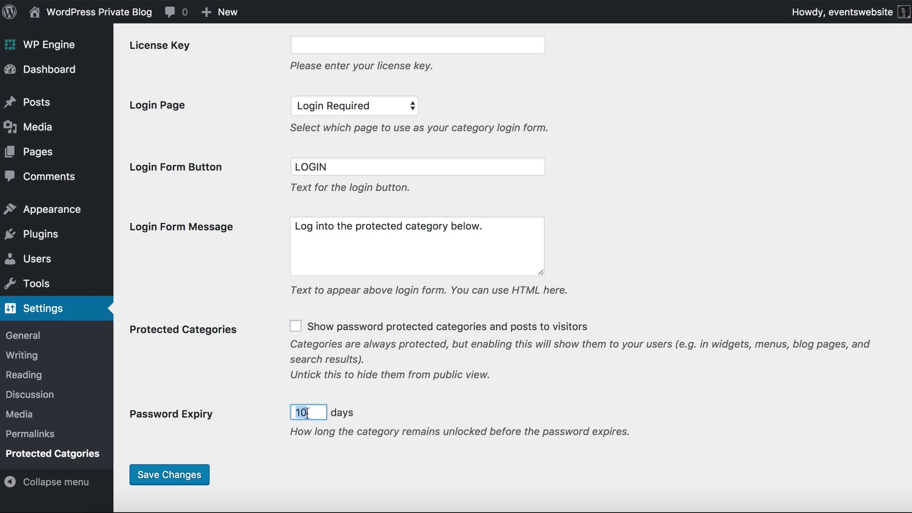
Step: Finish entering a Password Expiry of 10 days in the Protected Categories settings
left_click(312, 415)
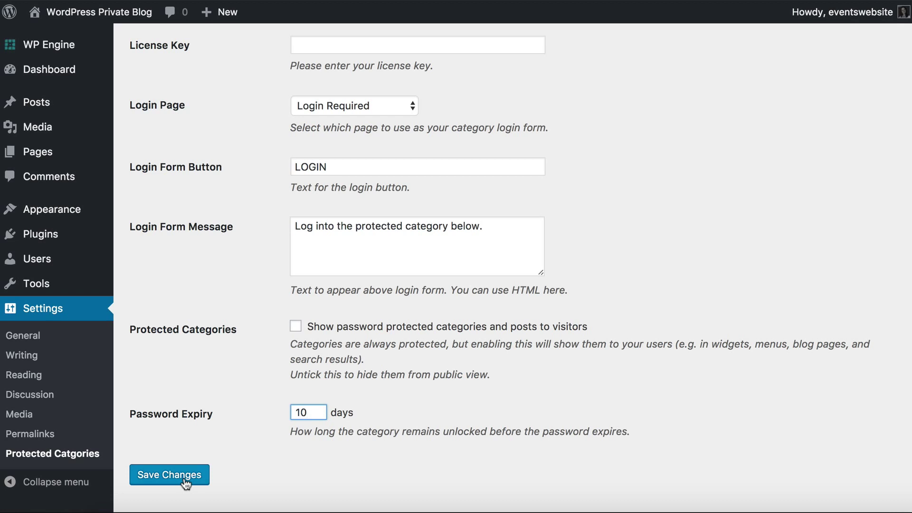
Step: On Posts > Categories, start 'Private Blog' with slug private-blog and Password protected visibility
mouse_move(73, 103)
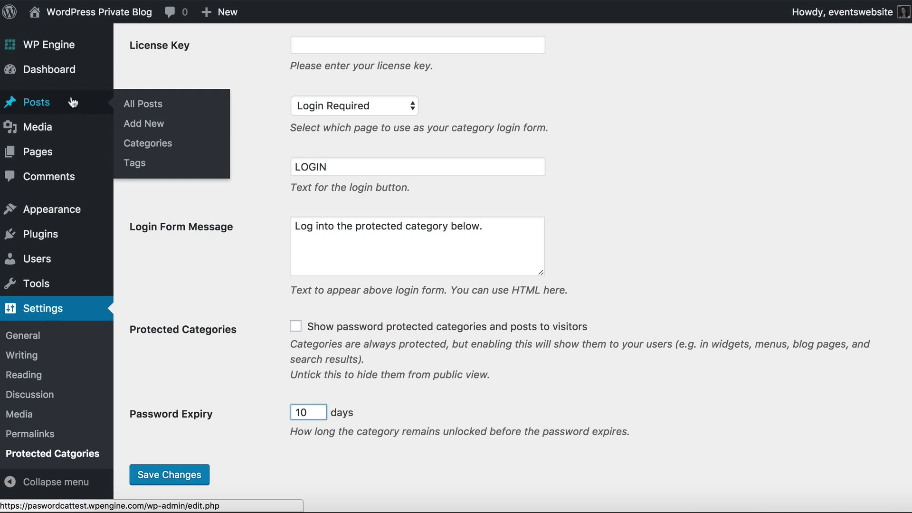
left_click(139, 145)
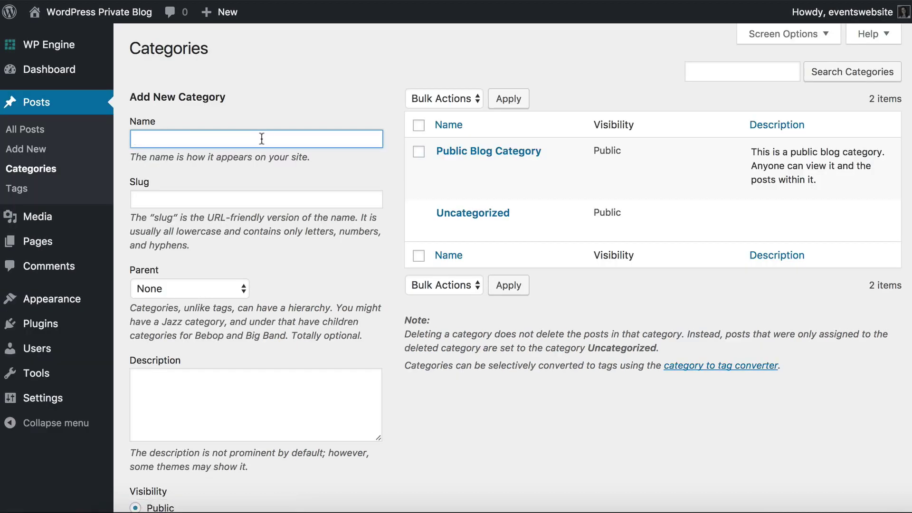
type("Private Blog")
key("Tab")
type("private-blog")
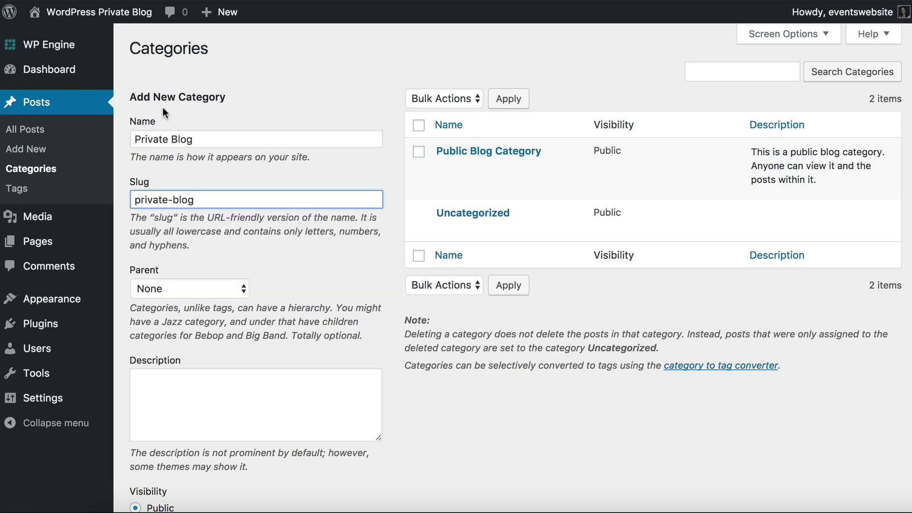
scroll(223, 290, "down", 3)
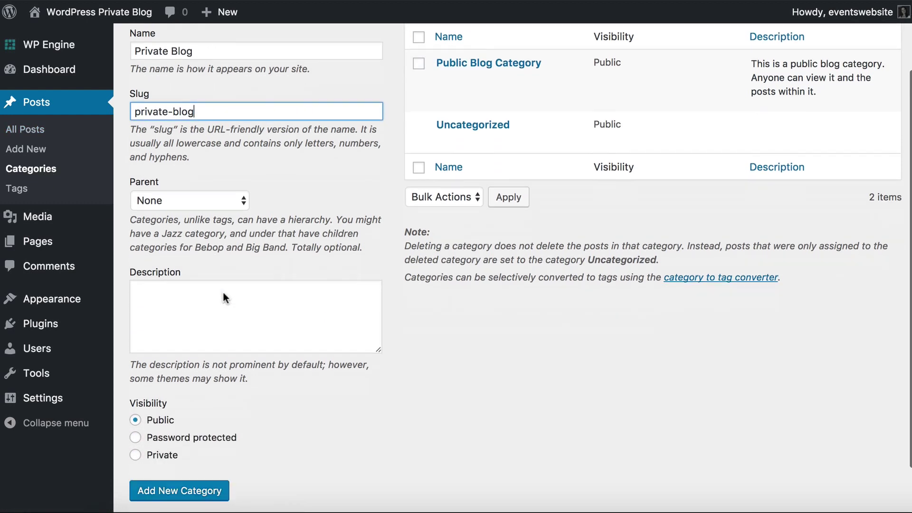
scroll(223, 293, "down", 2)
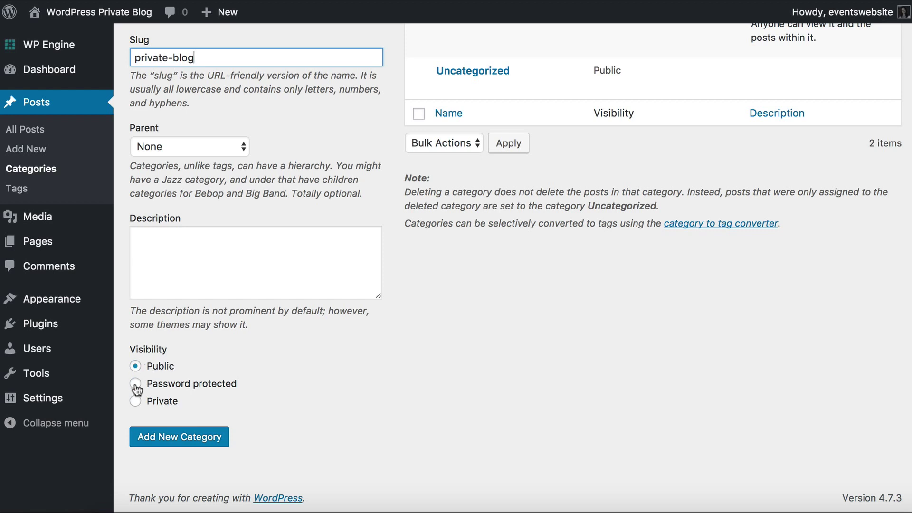
left_click(135, 383)
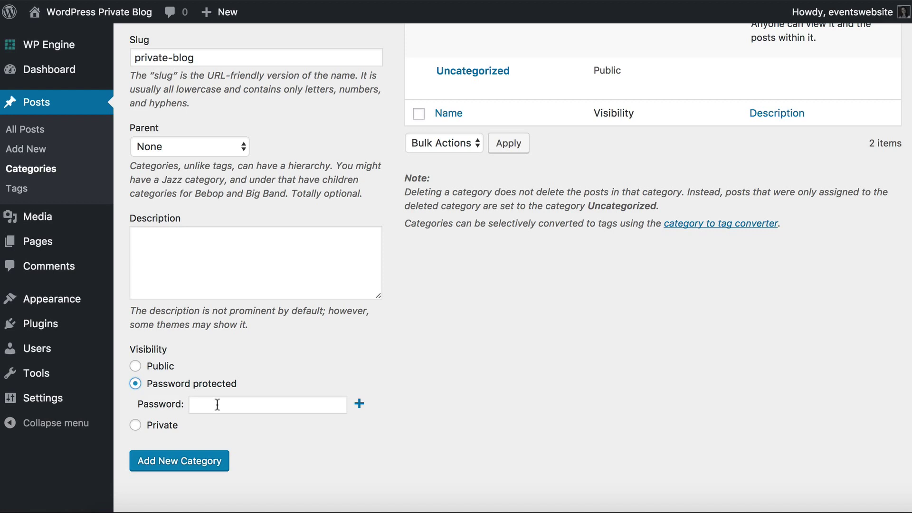
Step: Add a second password slot and enter the first category password
left_click(217, 404)
left_click(359, 404)
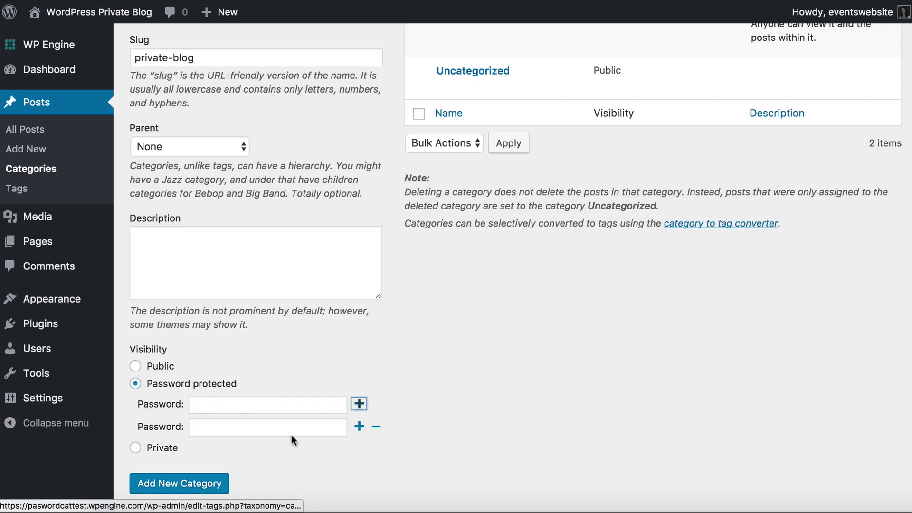
left_click(290, 405)
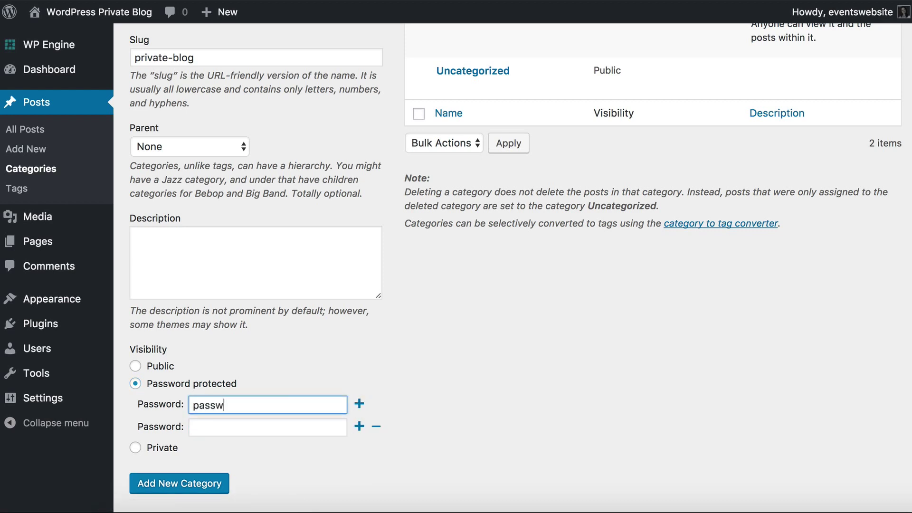
key("Tab")
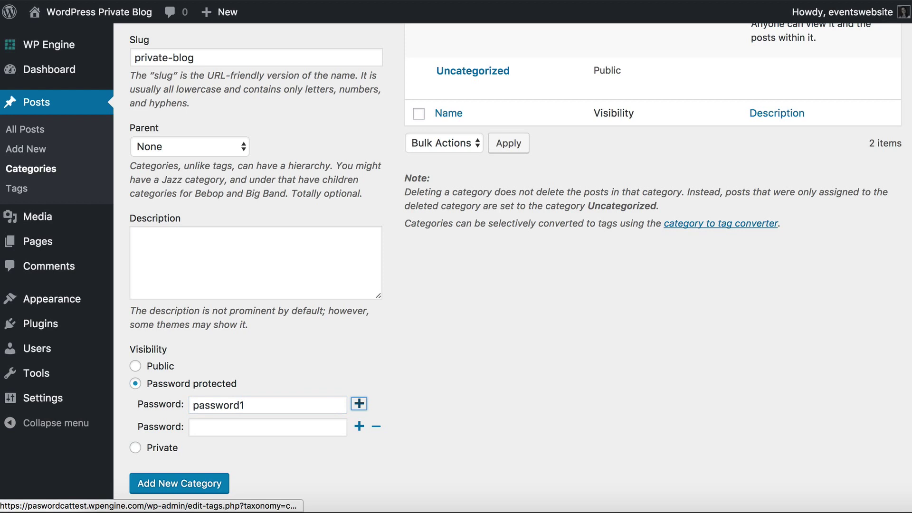
Step: Restore Password protected visibility, fill the second password, then remove that row and confirm
left_click(244, 448)
left_click(153, 381)
left_click(226, 427)
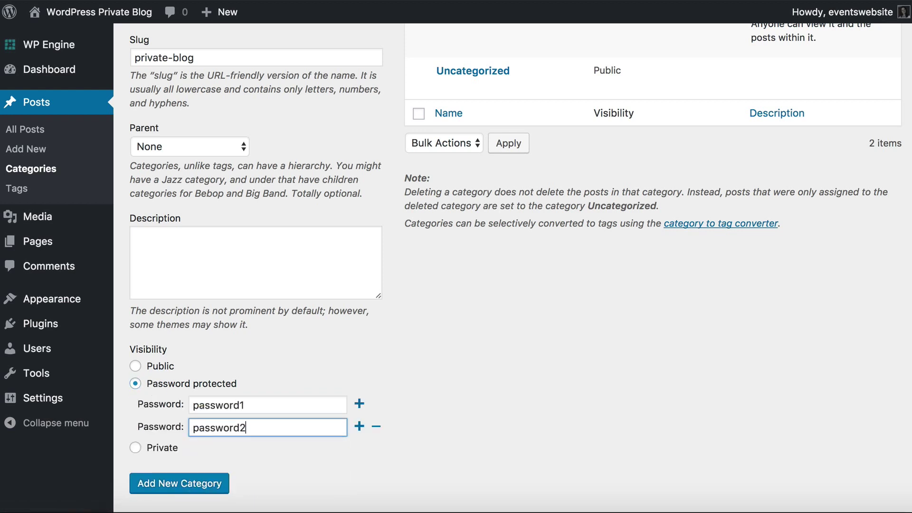
scroll(325, 410, "down", 2)
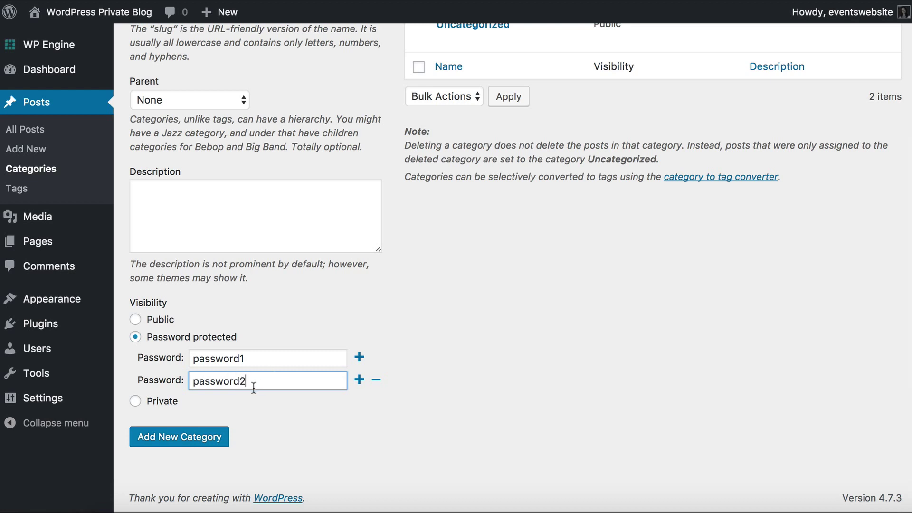
left_click(377, 380)
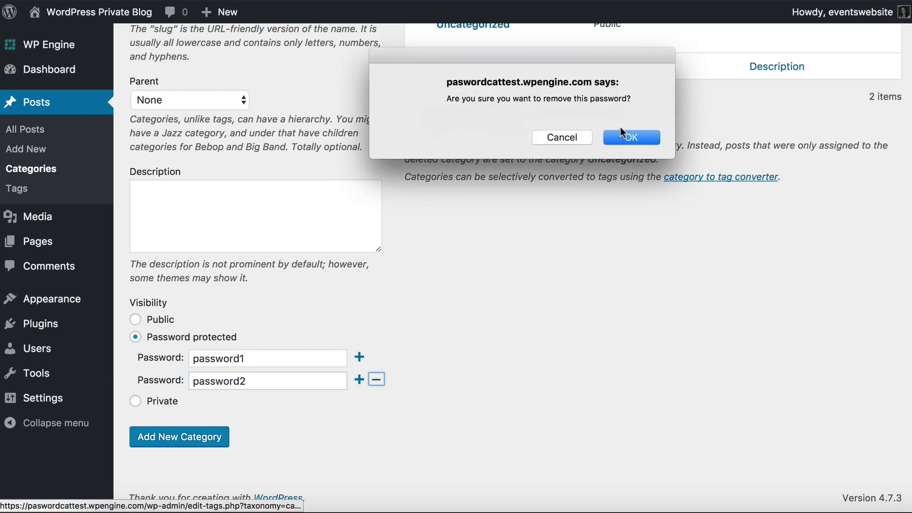
left_click(623, 135)
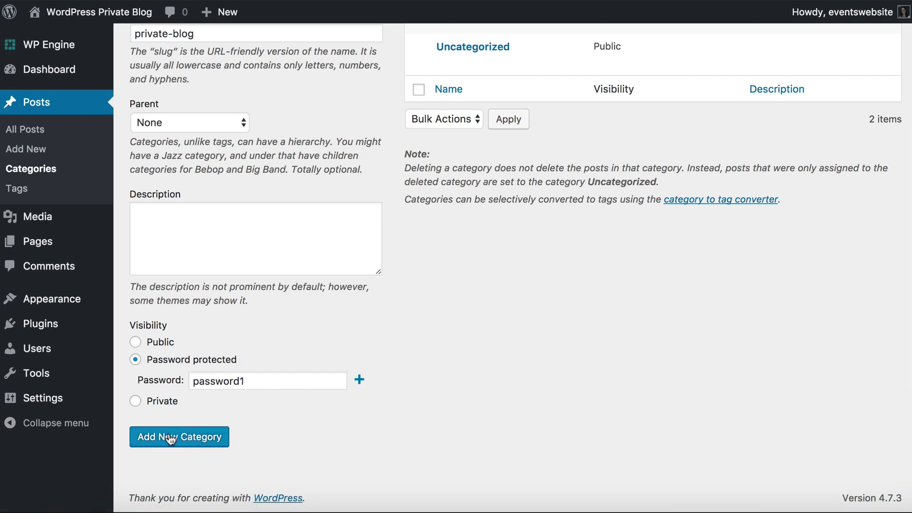
left_click(136, 401)
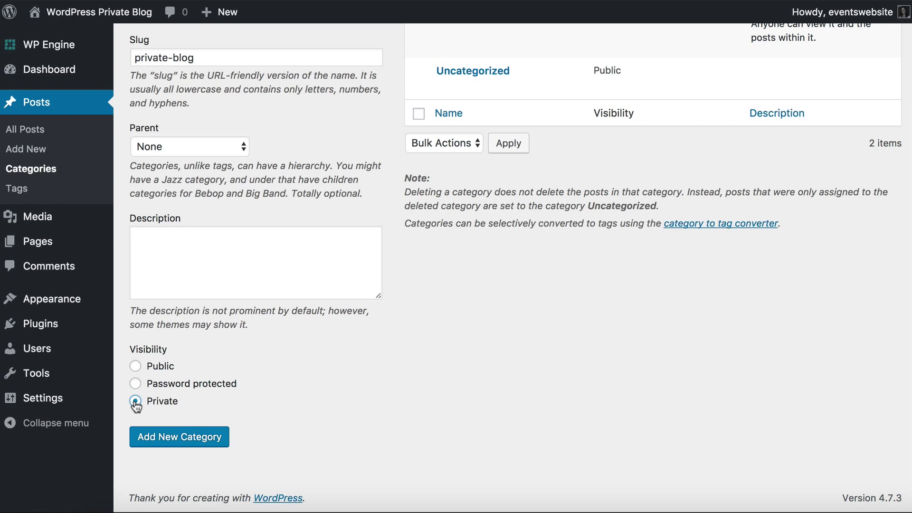
mouse_move(34, 352)
left_click(144, 388)
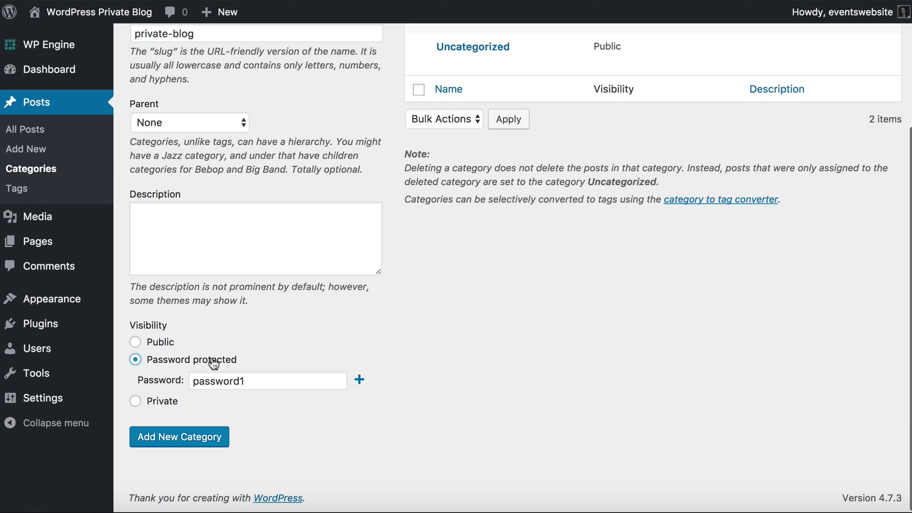
Step: Save the Private Blog category and check its Password protected visibility in the list
left_click(180, 441)
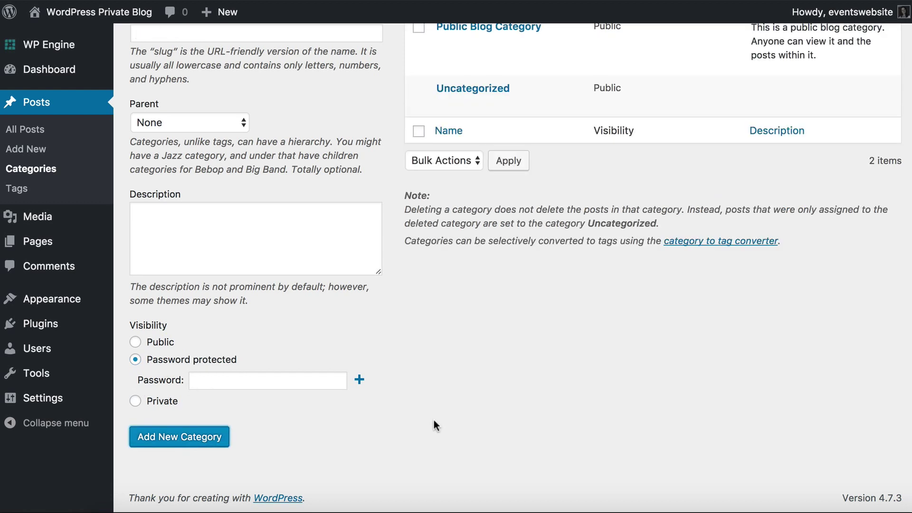
scroll(416, 421, "up", 3)
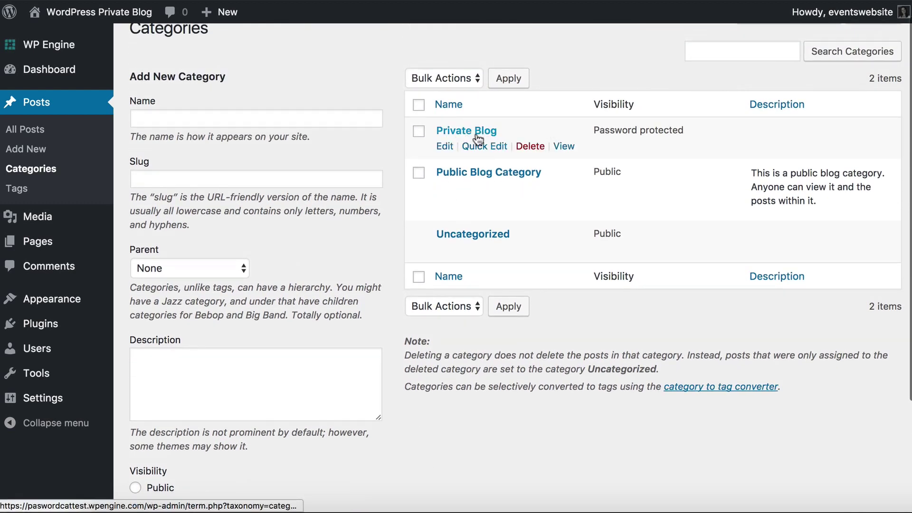
mouse_move(593, 131)
left_mouse_down()
mouse_move(688, 129)
mouse_move(593, 131)
left_mouse_up()
left_click(687, 130)
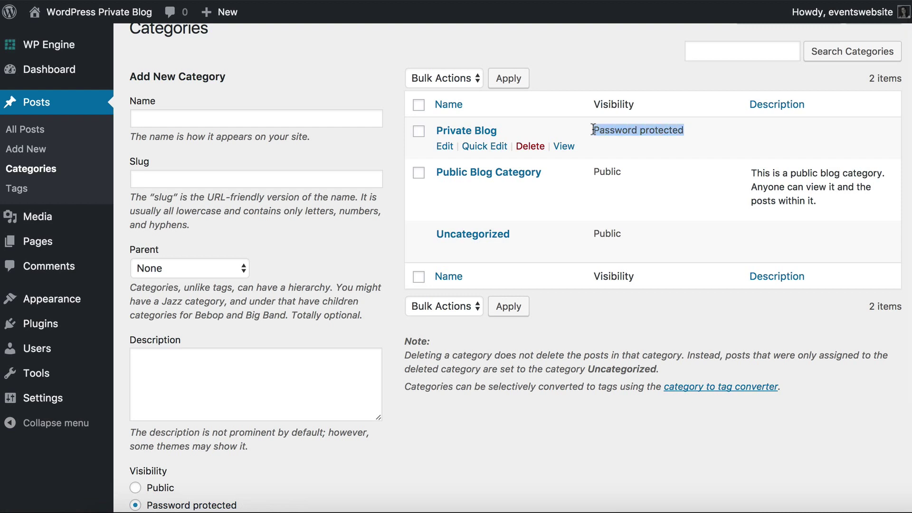
left_click(602, 132)
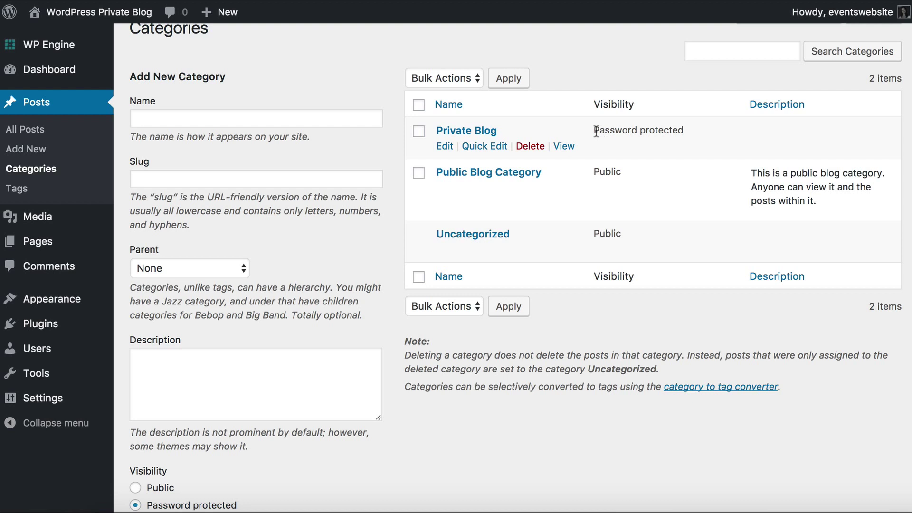
left_click(198, 122)
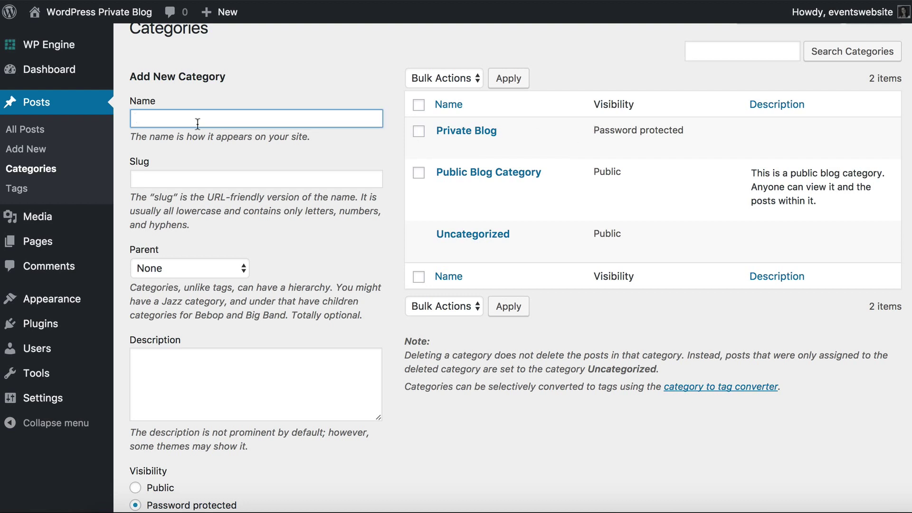
Step: Name the next category 'Another Private Blog' with slug 'a'
type("P")
key("BackSpace")
type("Another Private Blog")
key("Tab")
type("a")
Step: Give Another Private Blog a category password and add it to the list
scroll(475, 266, "down", 3)
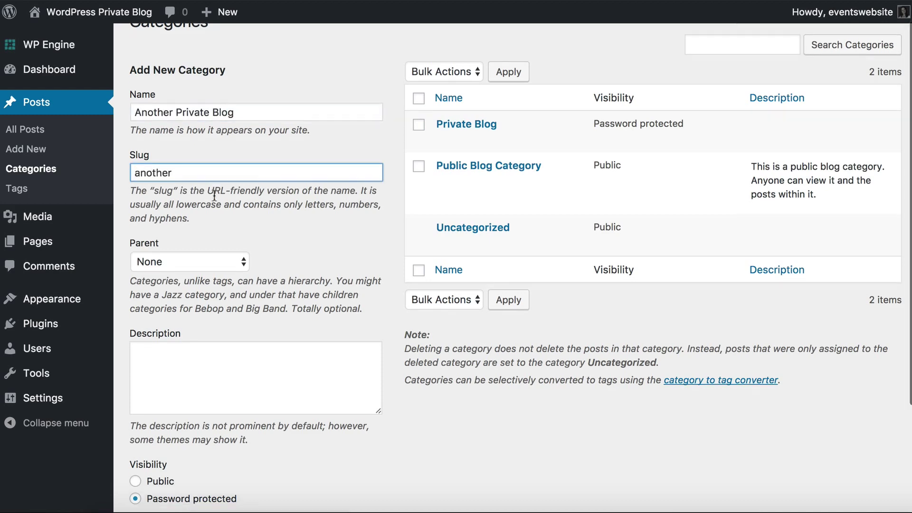
left_click(213, 381)
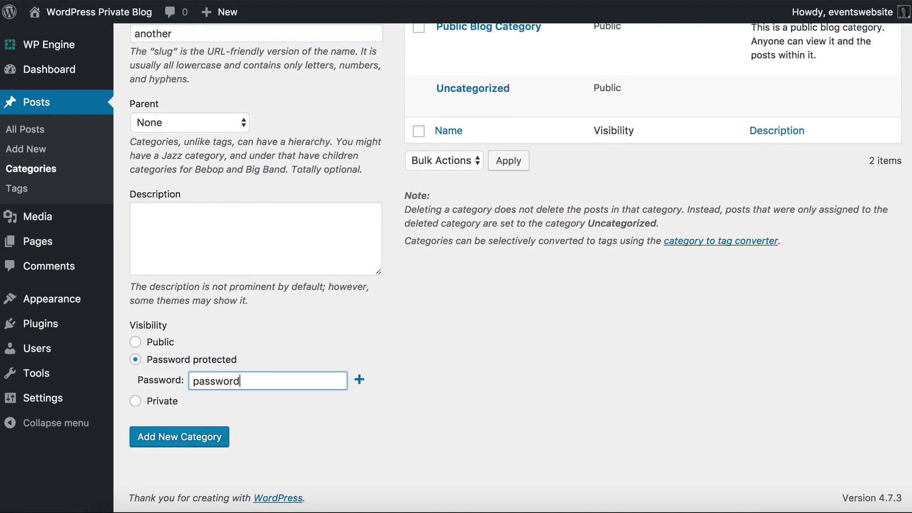
left_click(176, 444)
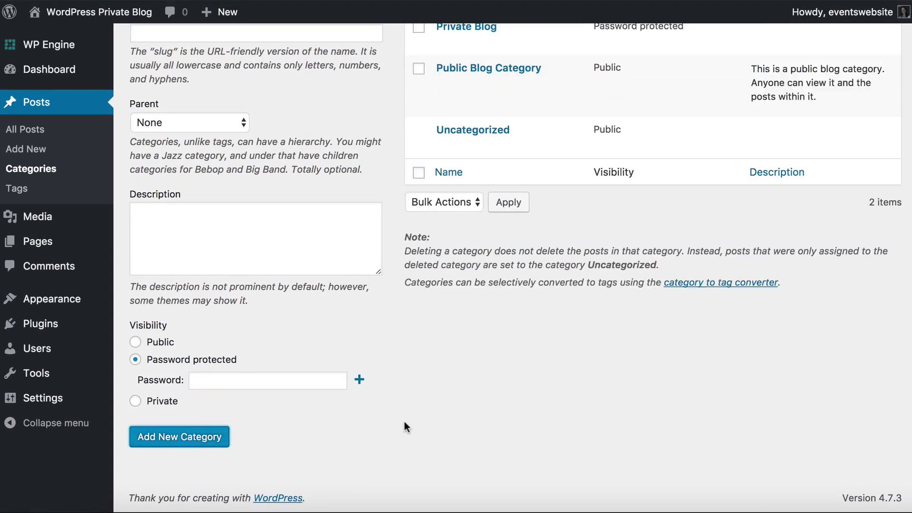
scroll(505, 230, "up", 3)
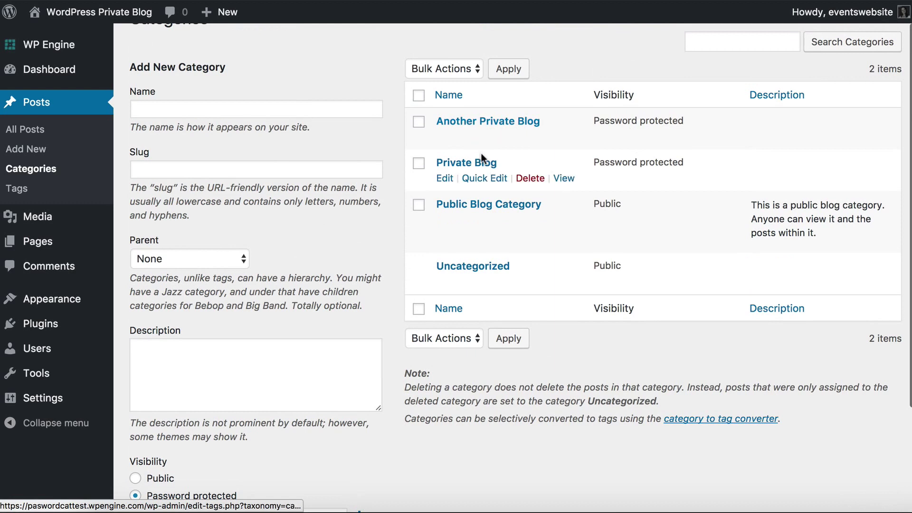
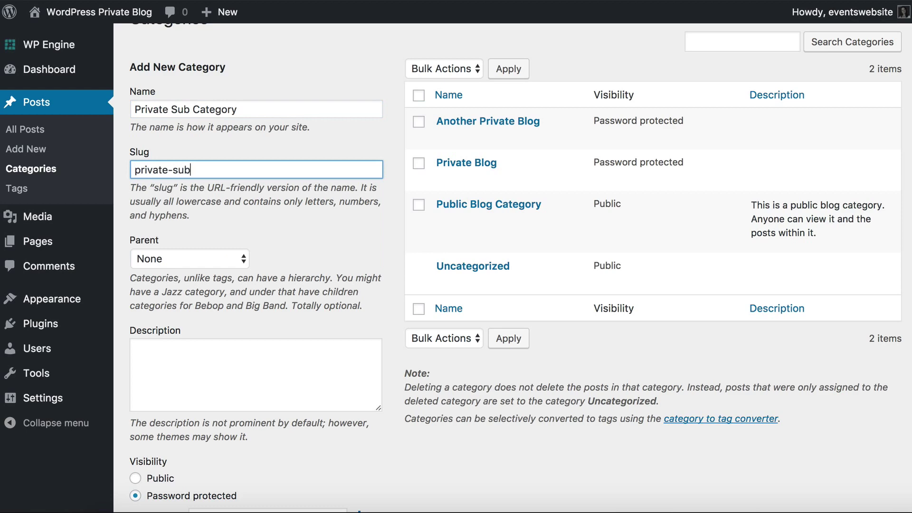
Step: Enter a category password, then switch the new category's visibility back to Public
scroll(204, 285, "down", 3)
left_click(207, 377)
type("password")
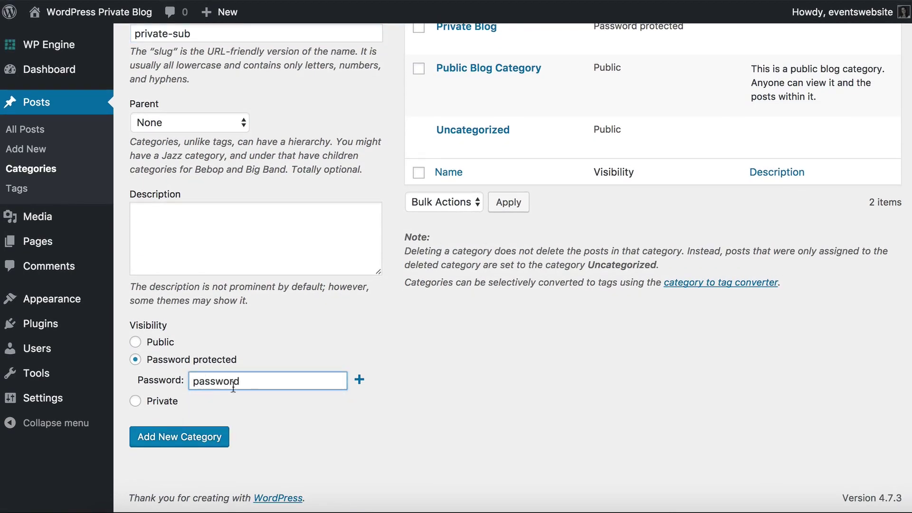
left_click_drag(241, 382, 113, 385)
left_click(136, 340)
Step: Set Private Blog as the parent and create Private Sub Category
scroll(278, 360, "up", 1)
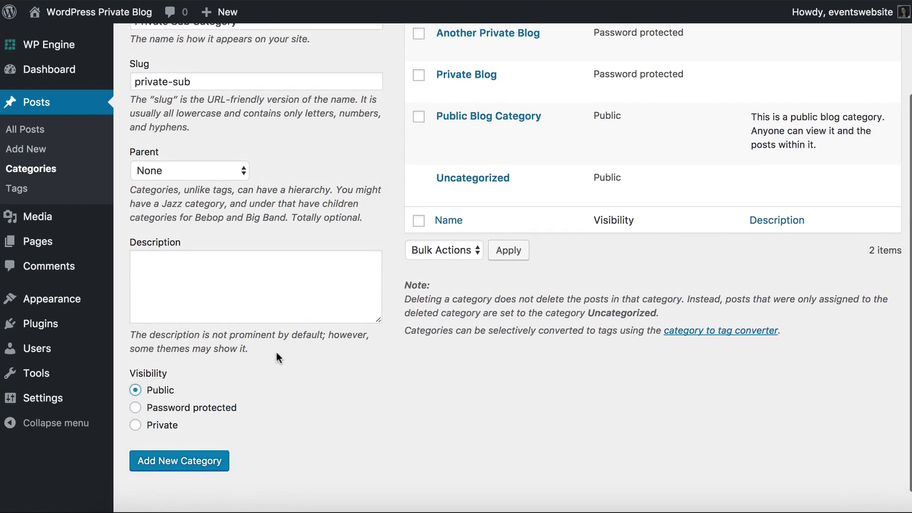
scroll(275, 349, "up", 4)
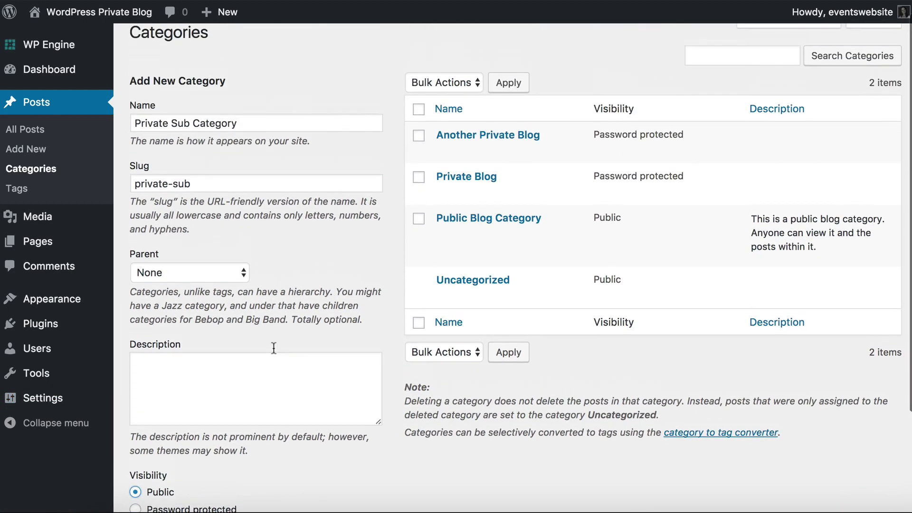
left_click(207, 273)
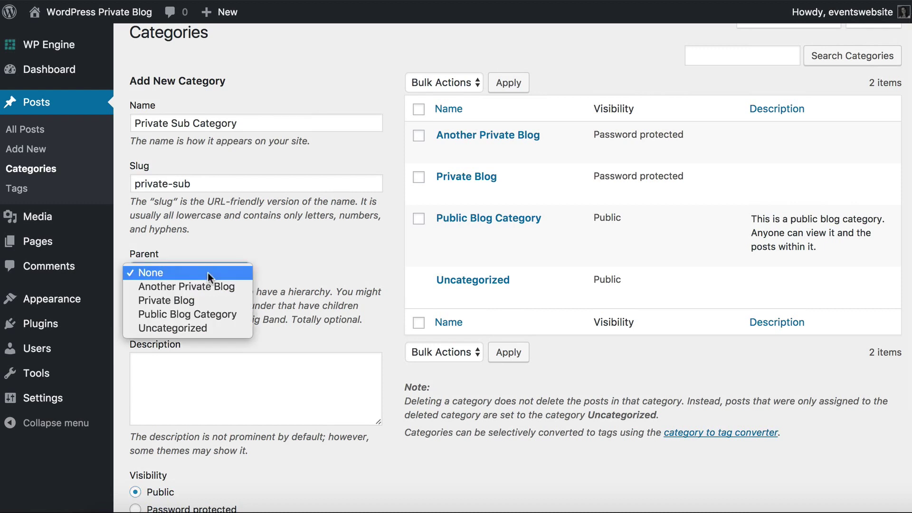
left_click(189, 299)
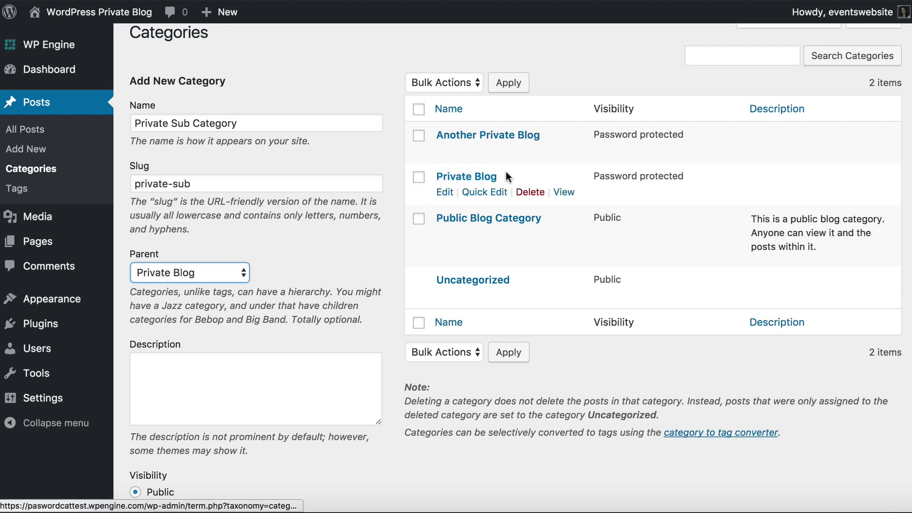
left_click_drag(594, 176, 701, 175)
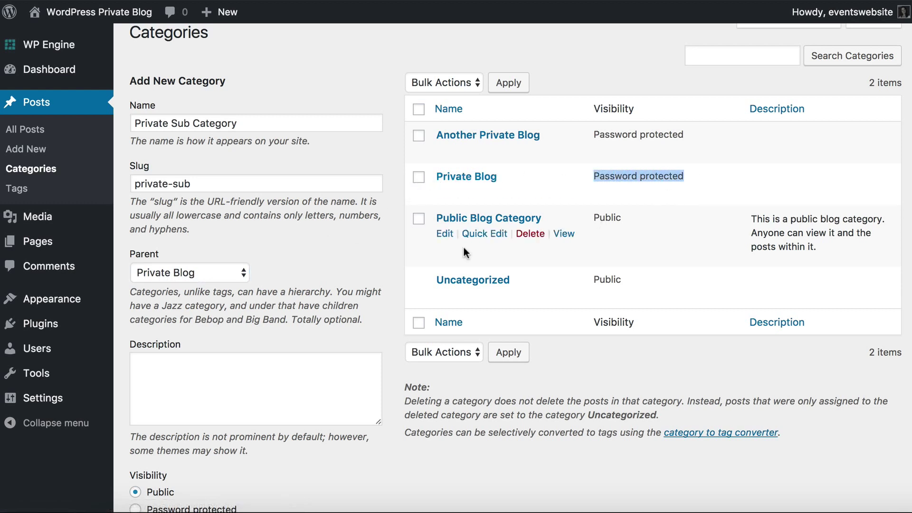
scroll(234, 312, "down", 3)
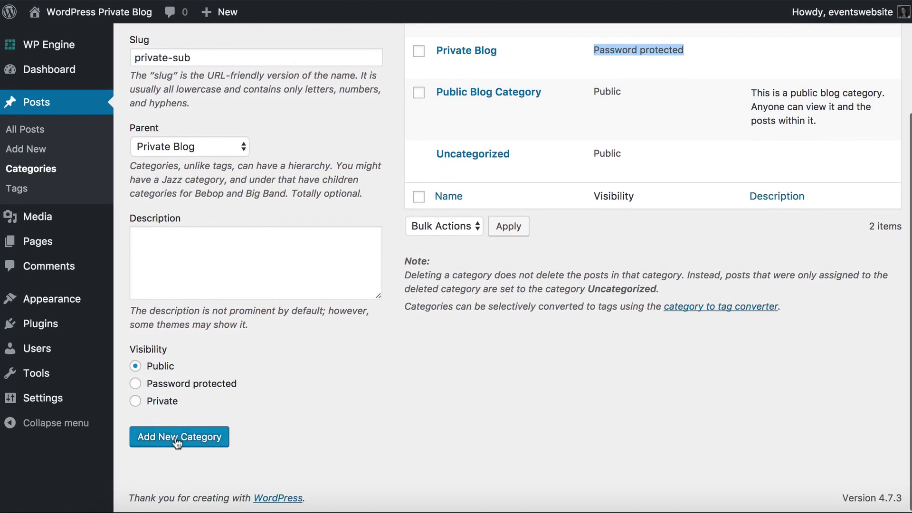
left_click(177, 442)
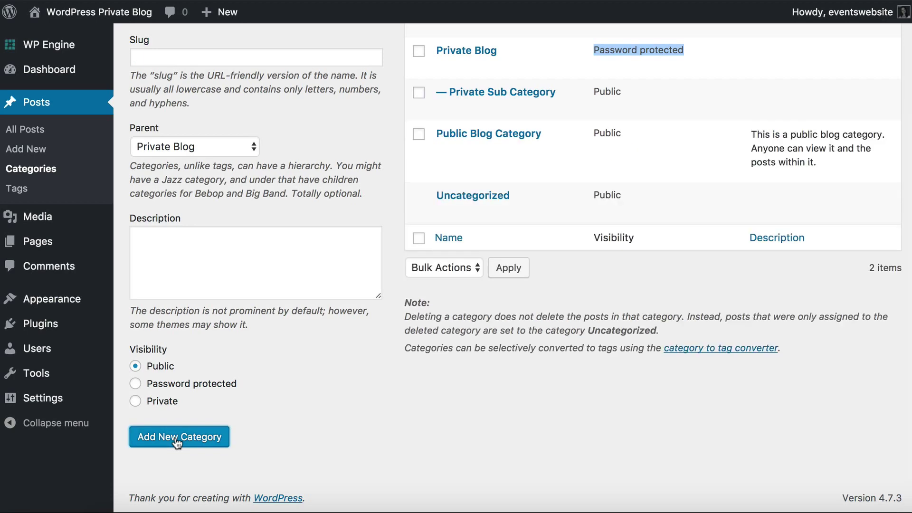
scroll(330, 312, "up", 3)
left_click(622, 192)
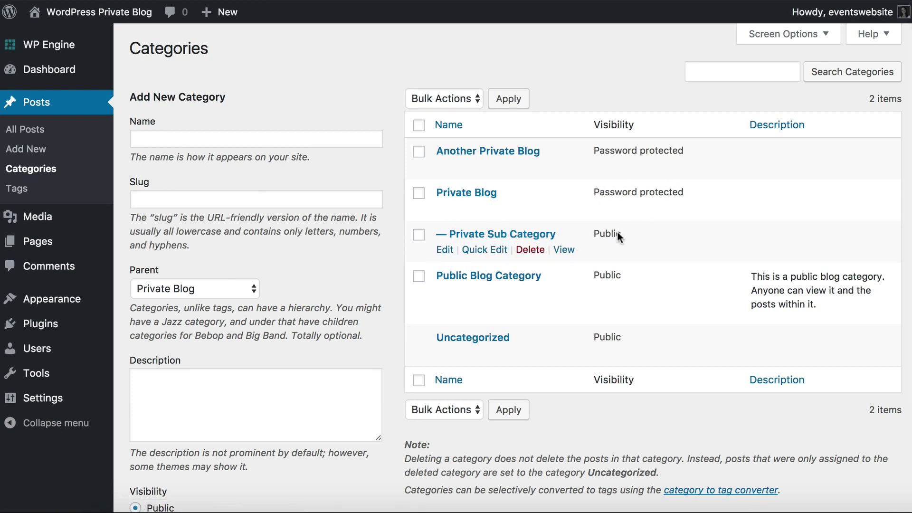
left_click_drag(593, 235, 619, 236)
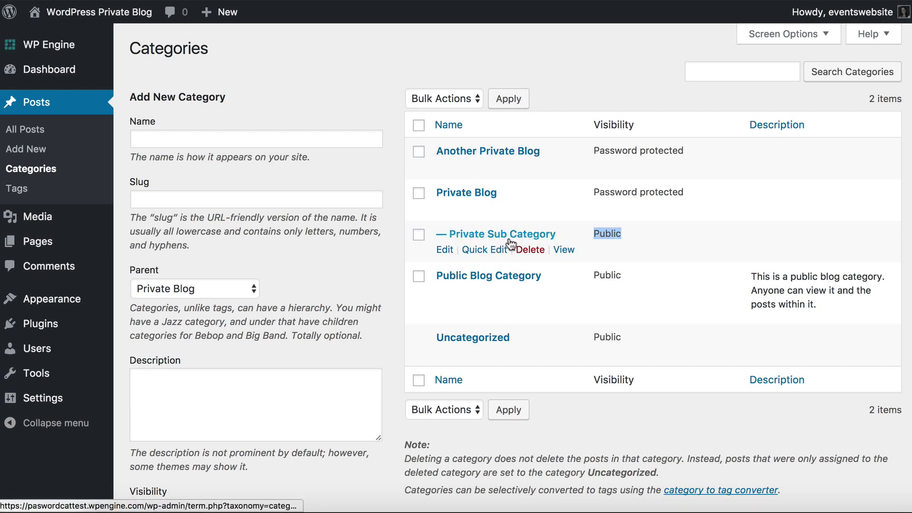
left_click_drag(593, 190, 694, 192)
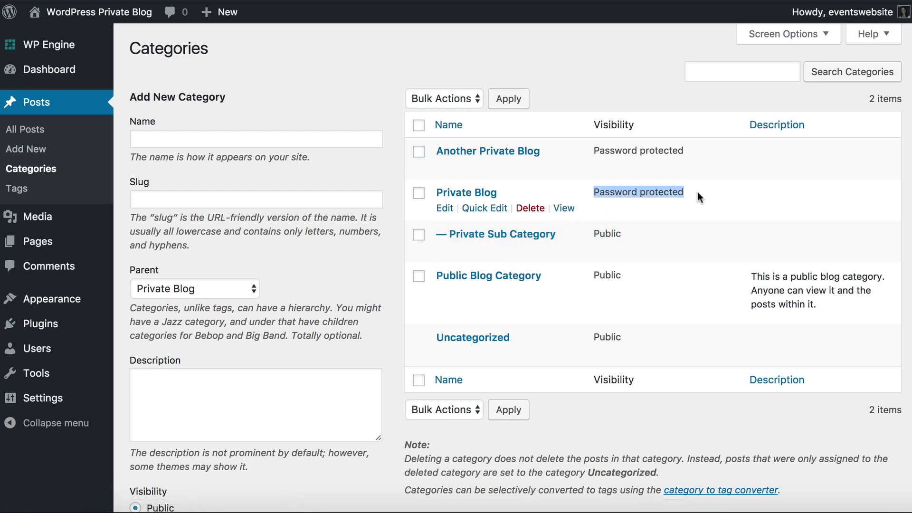
left_click(620, 199)
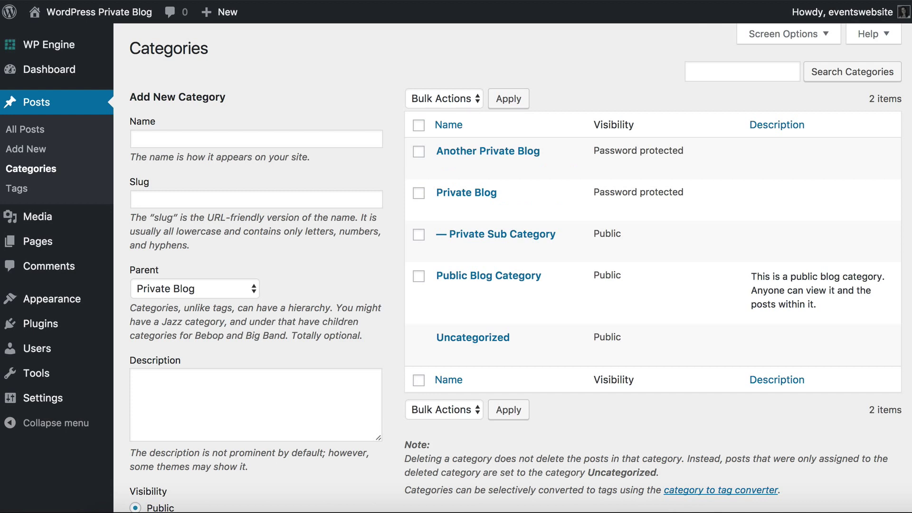
mouse_move(64, 310)
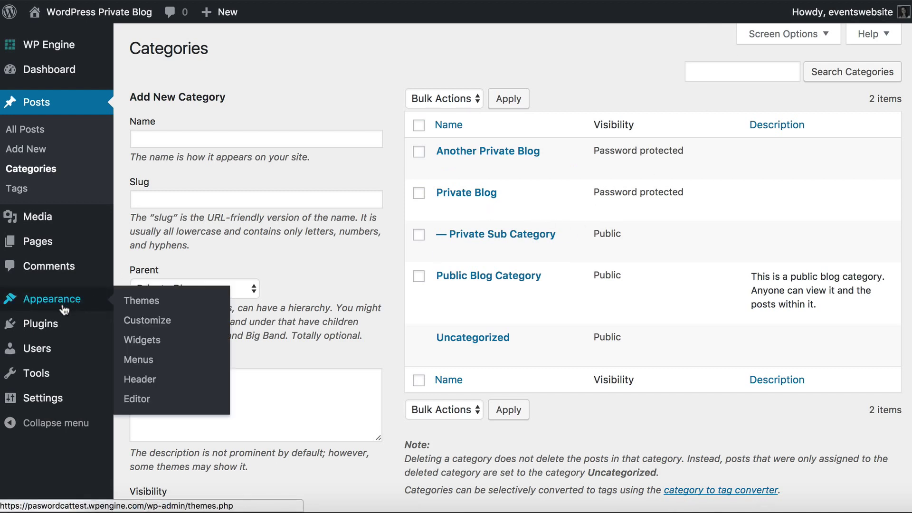
Step: Add Another Private Blog, Private Blog and Private Sub Category to the Private Blog menu
left_click(138, 361)
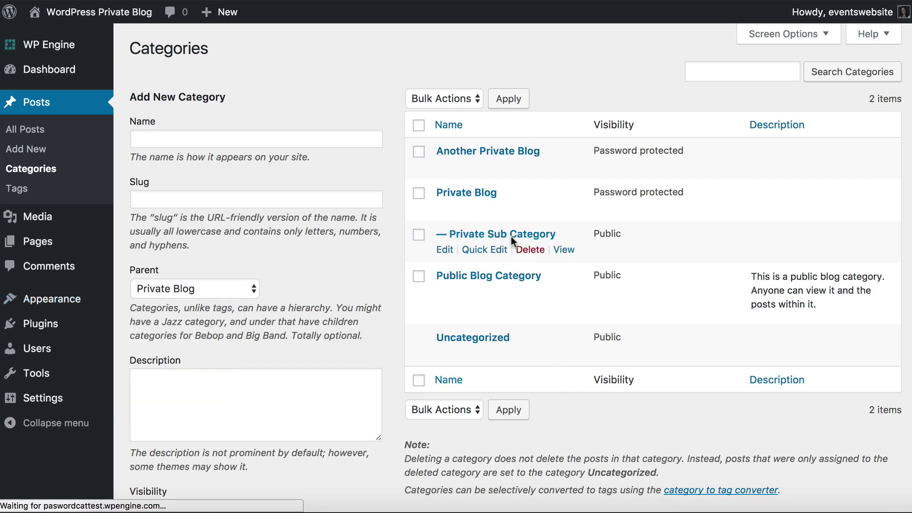
scroll(593, 265, "down", 3)
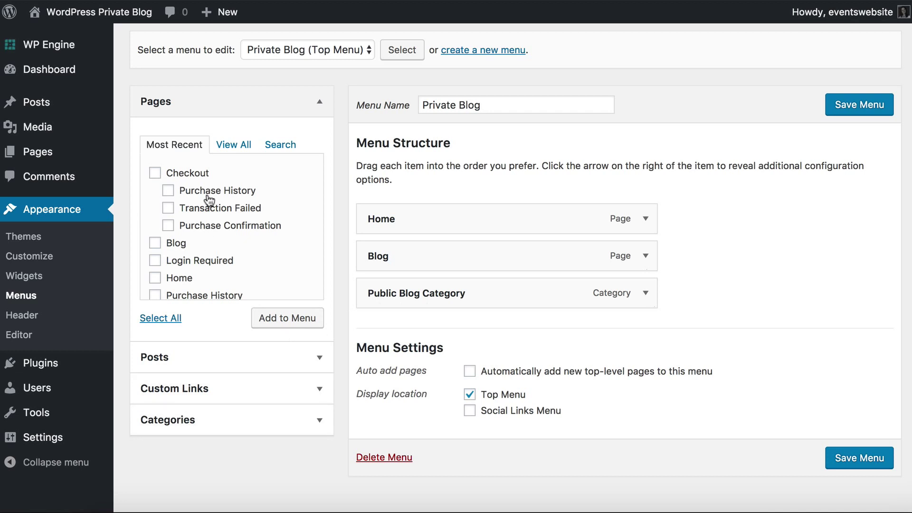
scroll(206, 198, "up", 2)
scroll(206, 204, "down", 4)
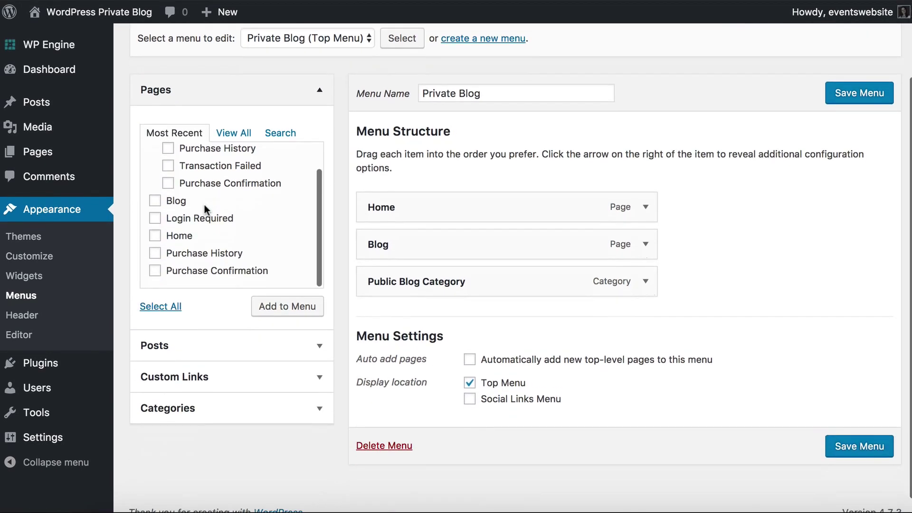
left_click(175, 409)
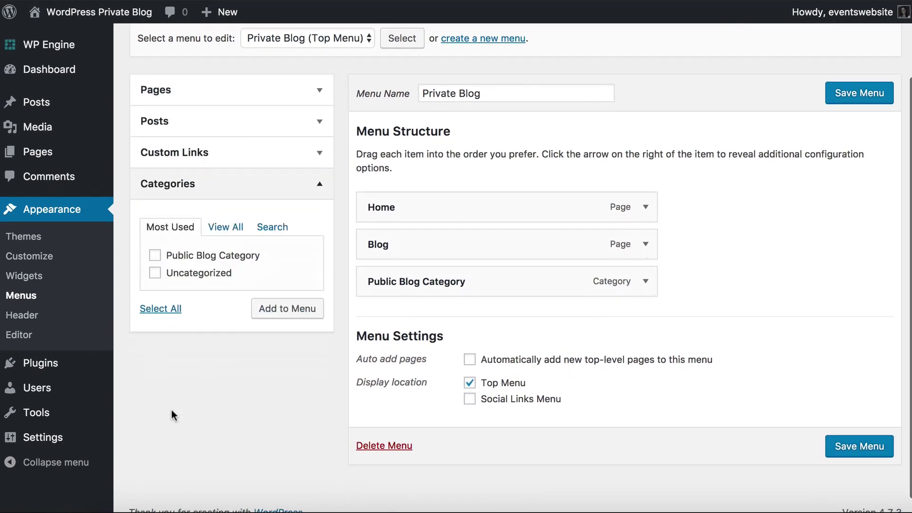
left_click(155, 257)
left_click(156, 257)
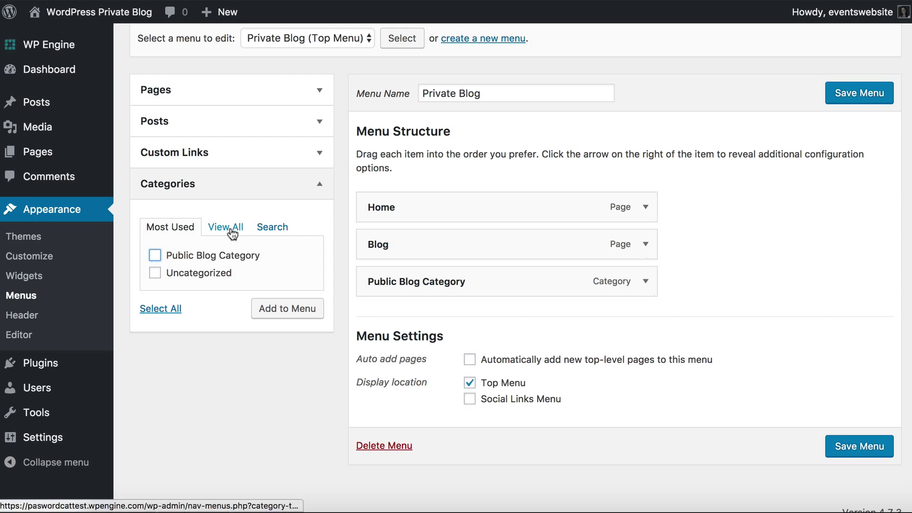
left_click(226, 227)
left_click(155, 257)
left_click(155, 274)
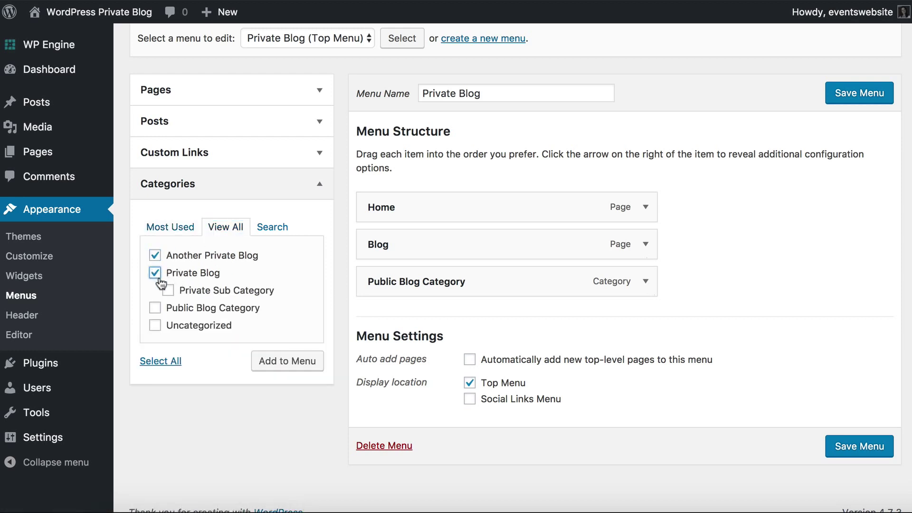
left_click(168, 291)
left_click(287, 363)
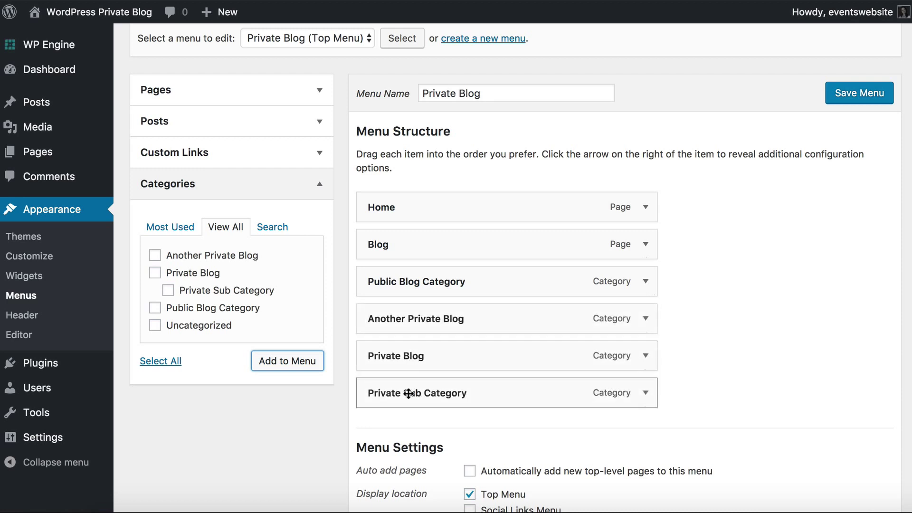
Step: Nest Private Sub Category under Private Blog, move Another Private Blog last, and save
left_click_drag(411, 392, 439, 402)
left_click_drag(408, 317, 414, 418)
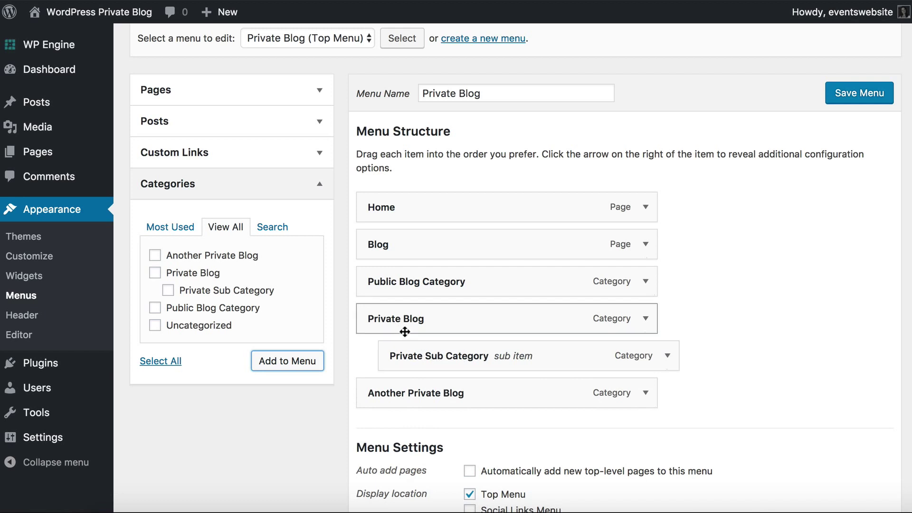
left_click(846, 95)
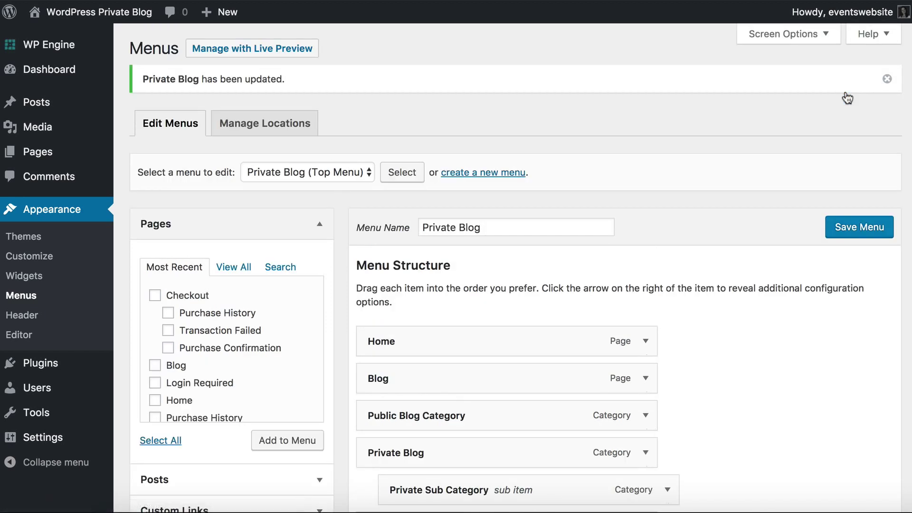
scroll(704, 317, "down", 3)
scroll(309, 295, "up", 2)
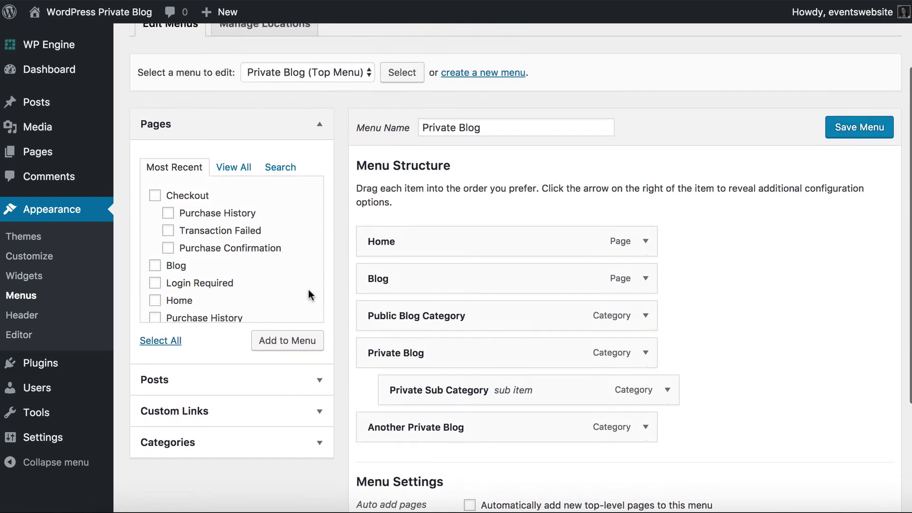
scroll(236, 310, "up", 2)
mouse_move(43, 443)
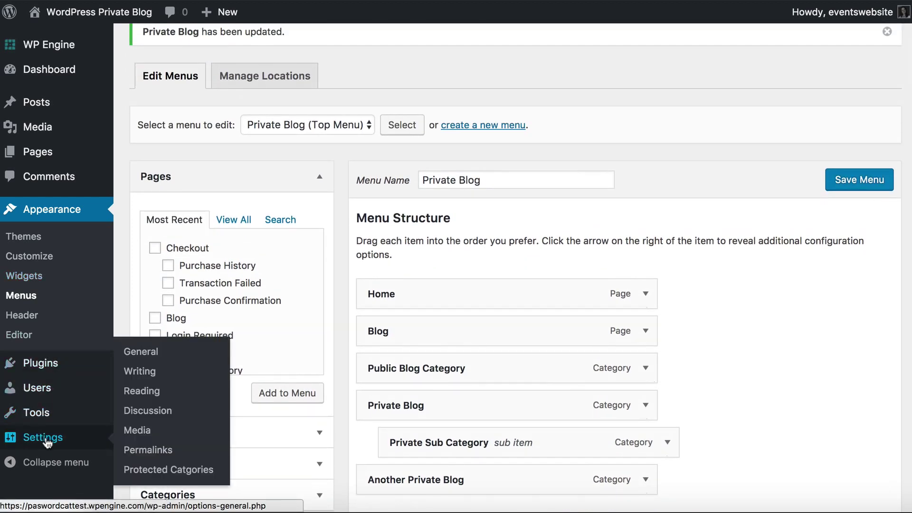
Step: Enable 'Show password protected categories and posts to visitors' in Protected Categories settings and save
left_click(184, 470)
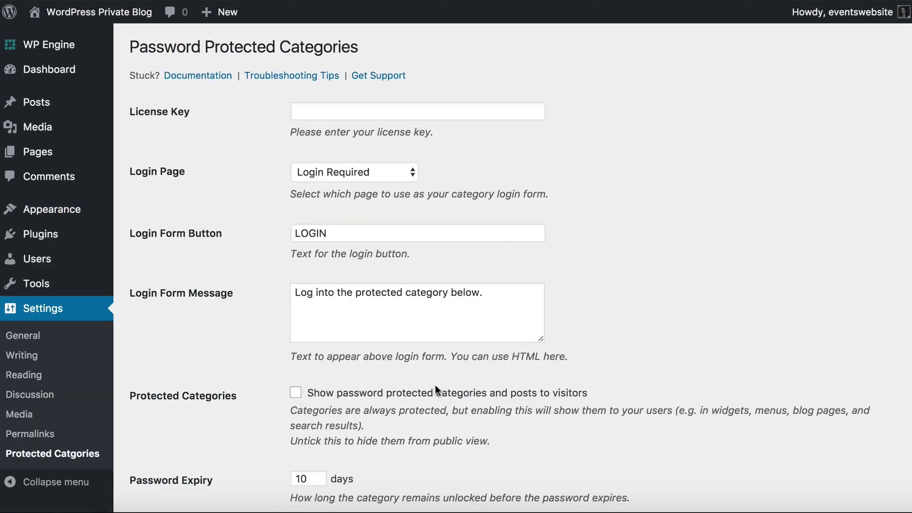
scroll(435, 384, "down", 3)
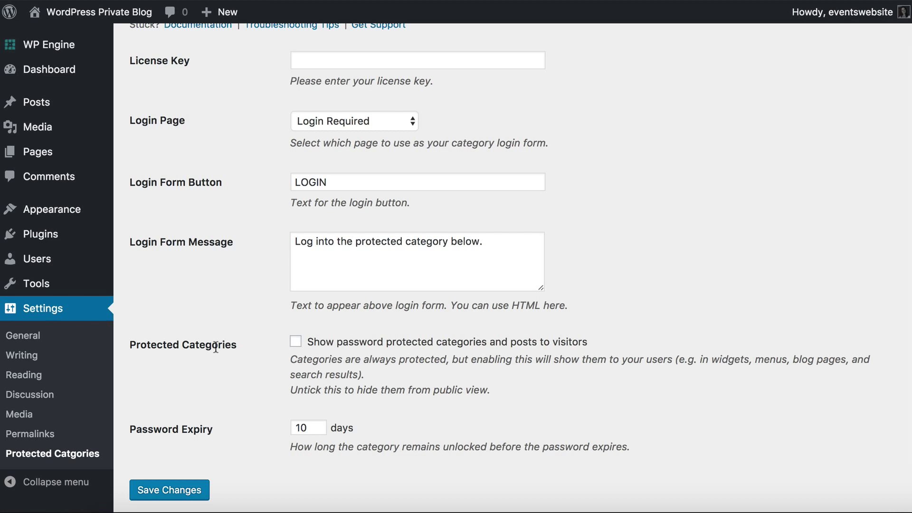
left_click(296, 342)
left_click(158, 496)
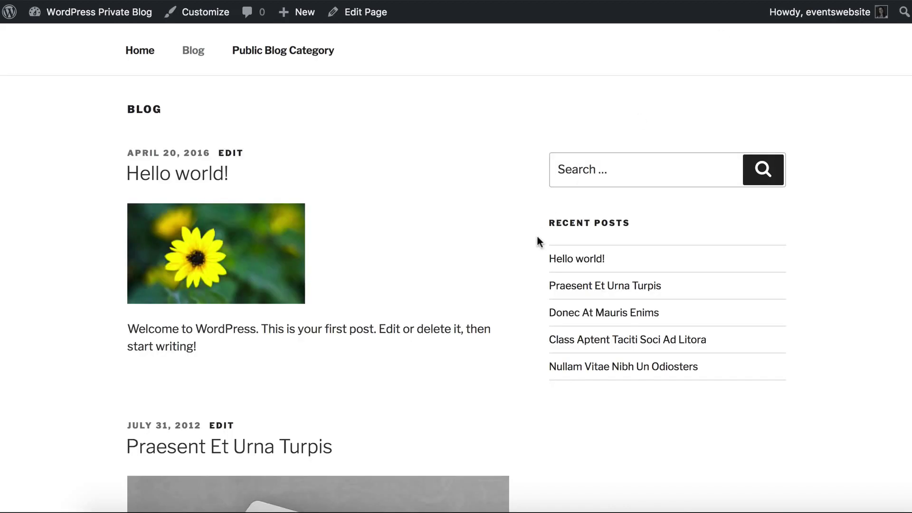
Step: Reload the blog and open Private Sub Category to reach its password login form
key("super+r")
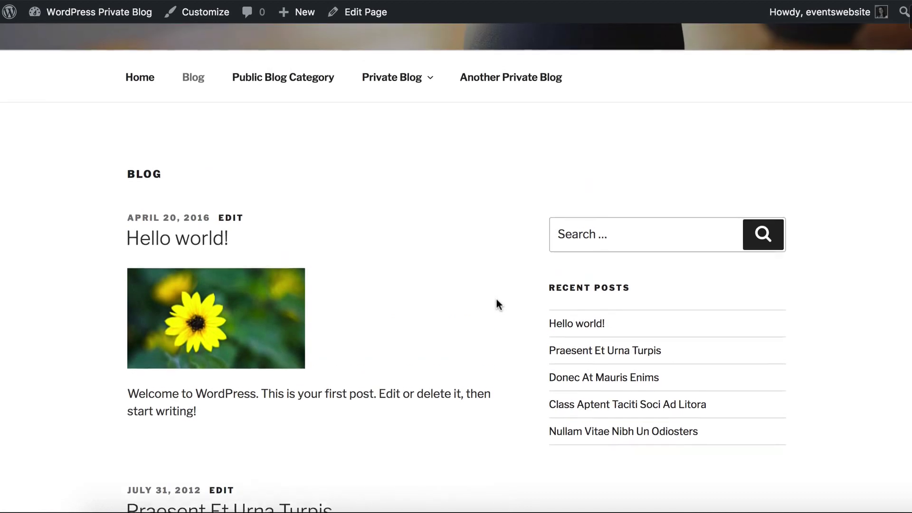
scroll(497, 298, "up", 3)
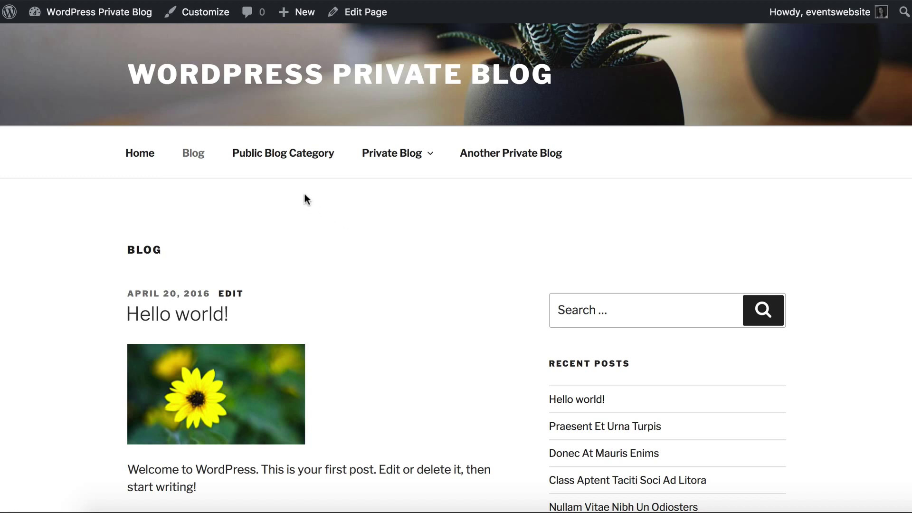
mouse_move(393, 159)
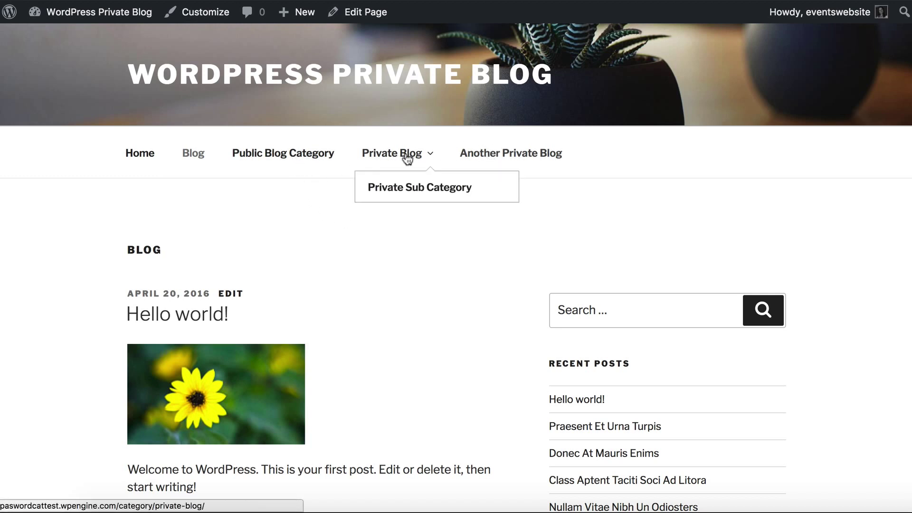
left_click(394, 158)
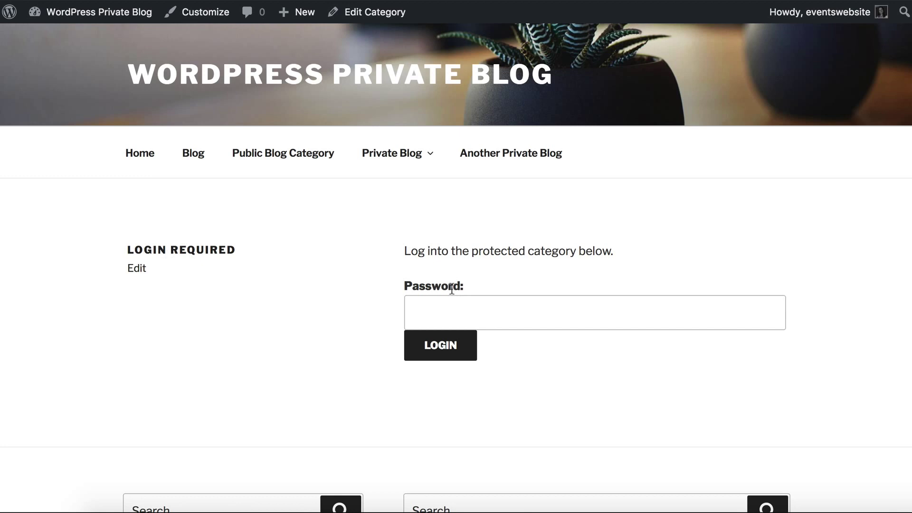
mouse_move(400, 157)
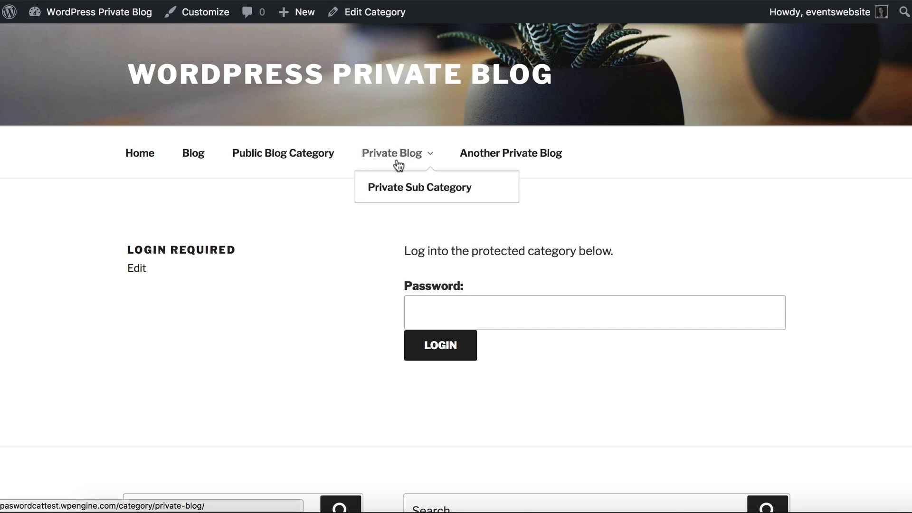
left_click(434, 310)
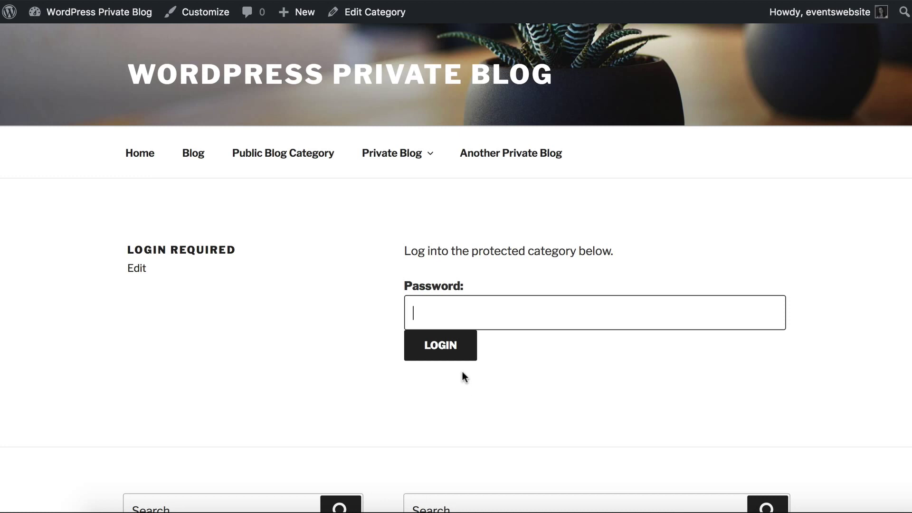
Step: Open the Public Blog Category page and look through its posts
left_click(291, 153)
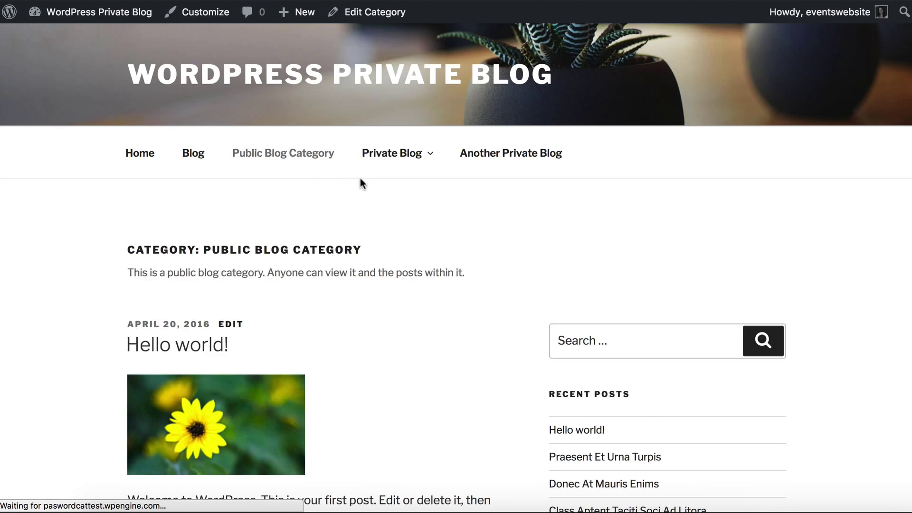
scroll(585, 293, "down", 3)
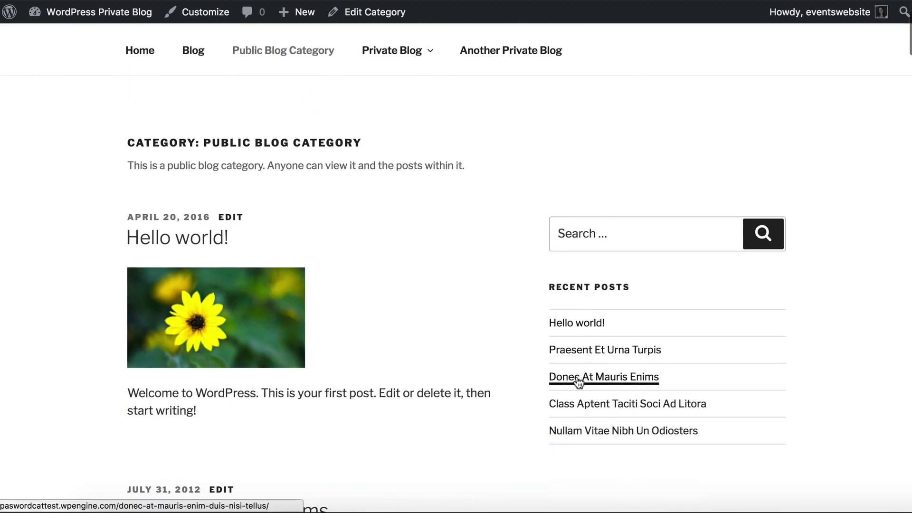
scroll(552, 280, "up", 3)
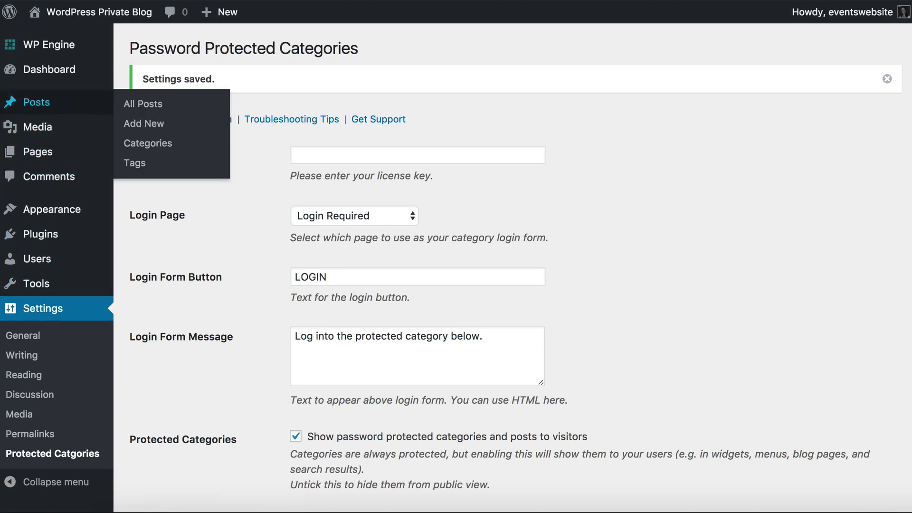
Step: Move Hello world! into Private Blog and Private Sub Category, out of Public Blog Category
left_click(143, 103)
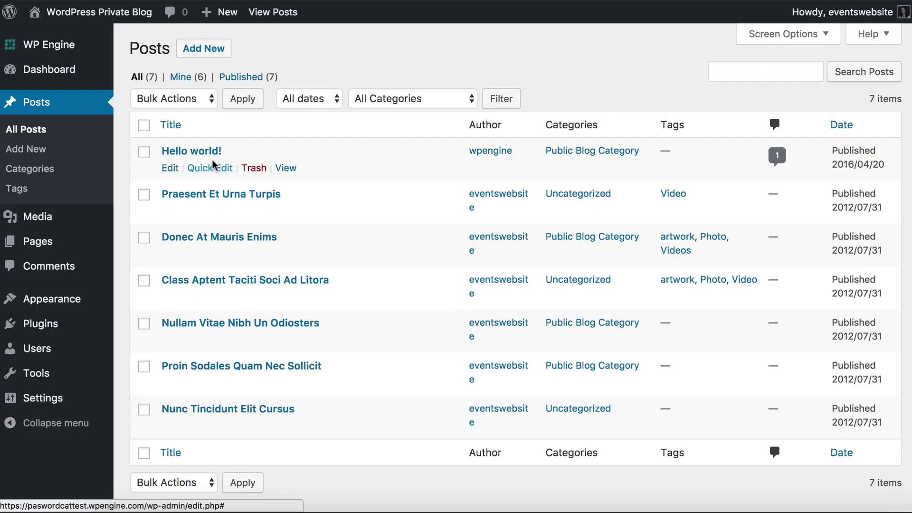
left_click(210, 168)
left_click(454, 198)
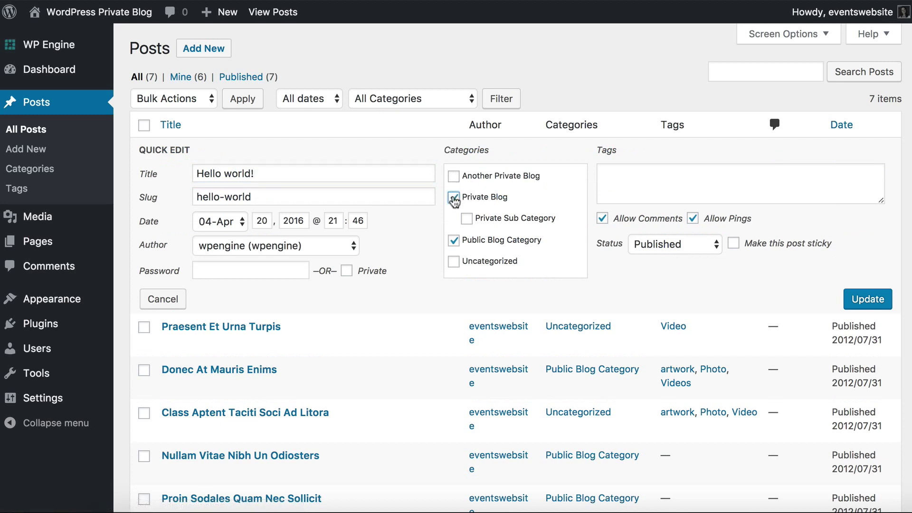
left_click(467, 218)
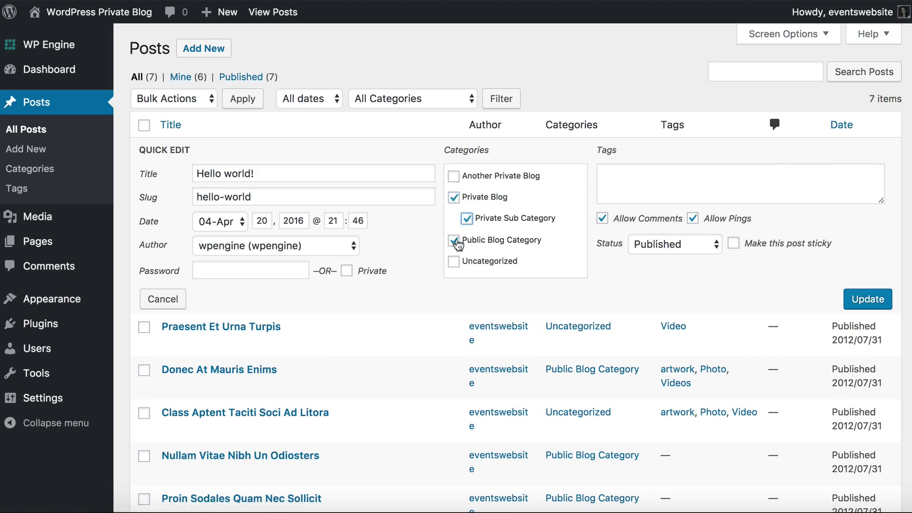
left_click(454, 240)
left_click(857, 305)
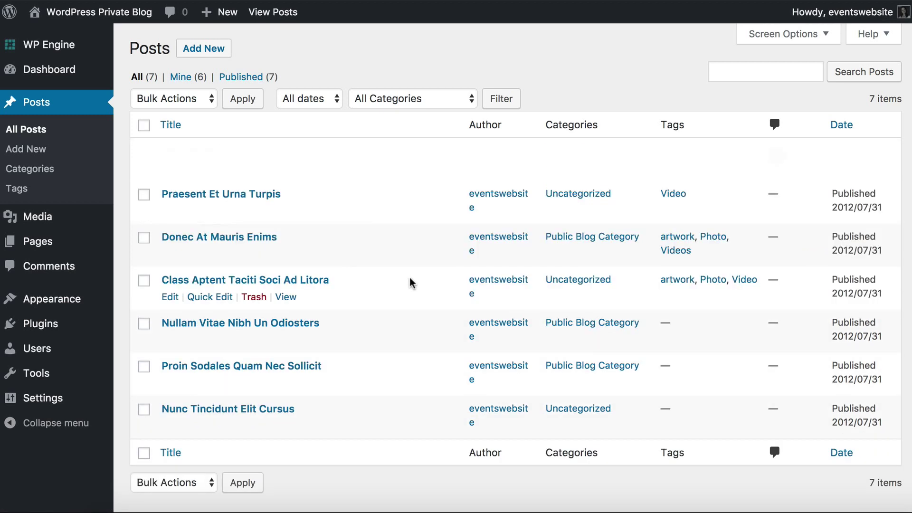
Step: Move Praesent Et Urna Turpis from Uncategorized to Another Private Blog
left_click(198, 210)
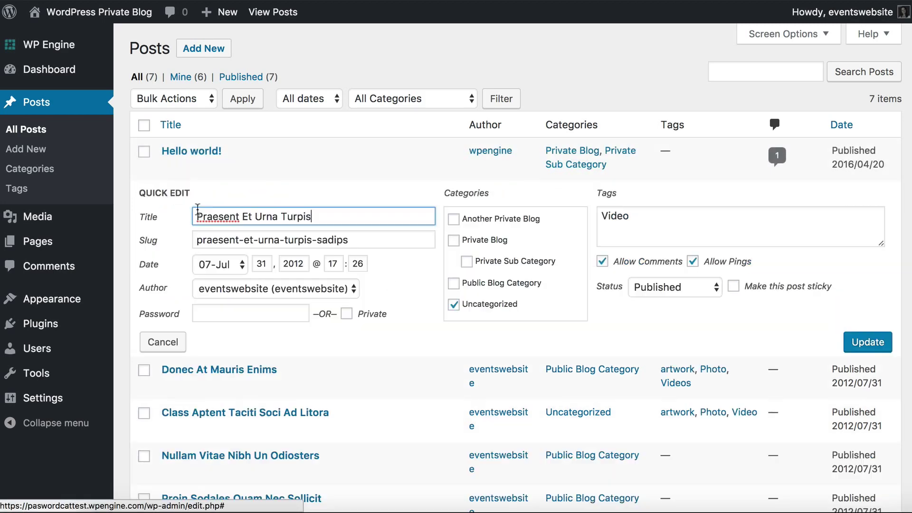
left_click(453, 221)
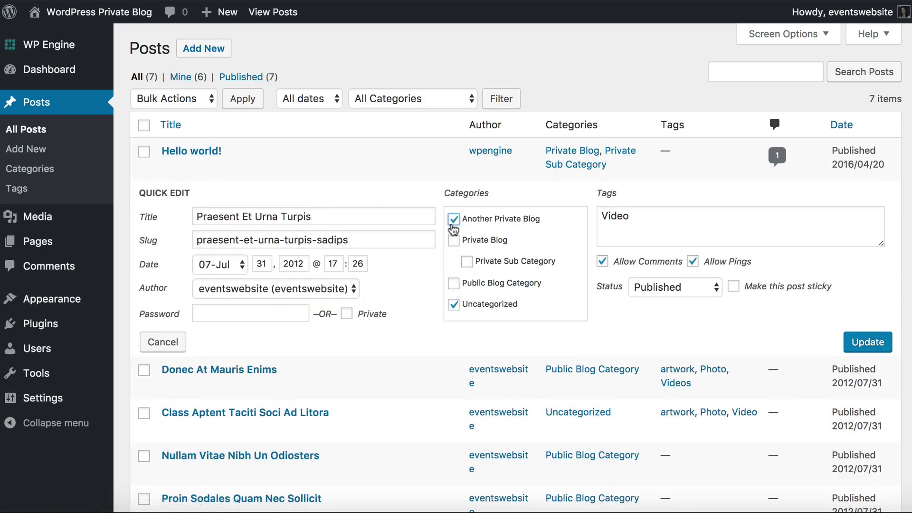
left_click(453, 305)
left_click(848, 342)
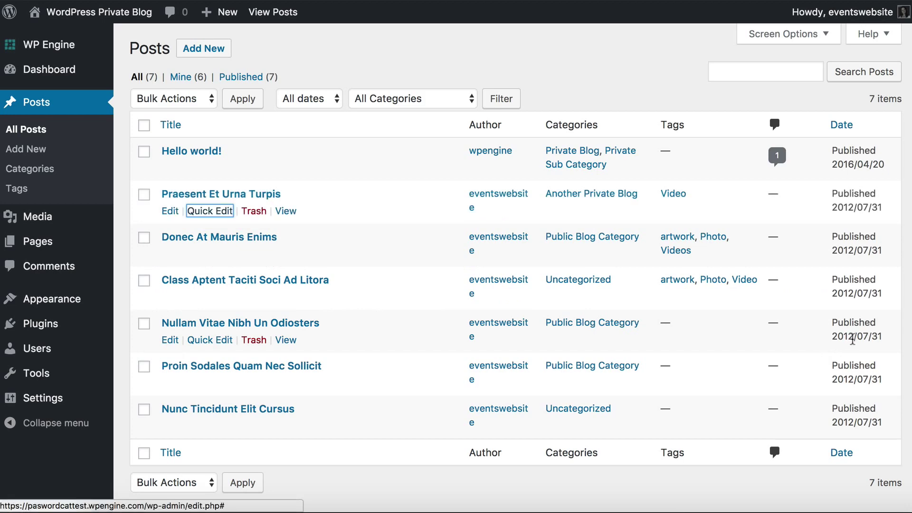
Step: Move Class Aptent Taciti Soci Ad Litora from Uncategorized to Private Blog
left_click(204, 298)
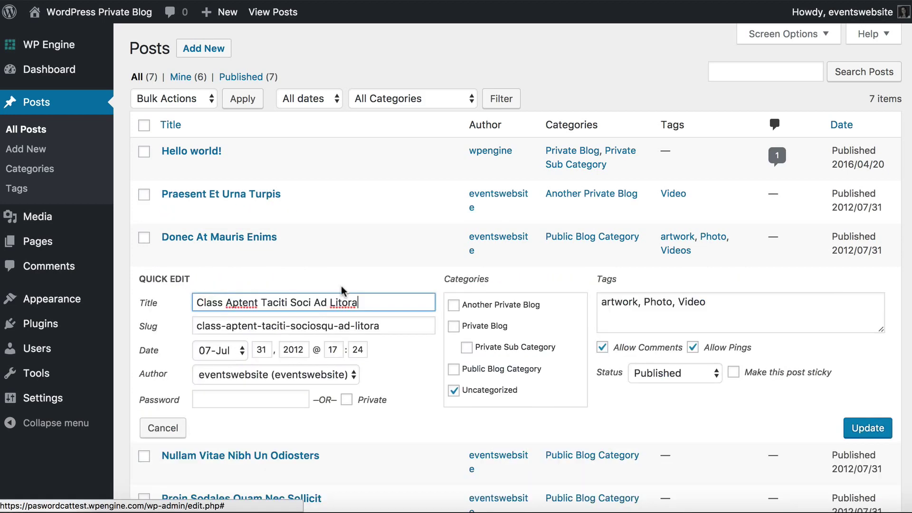
left_click(454, 326)
left_click(454, 390)
left_click(848, 426)
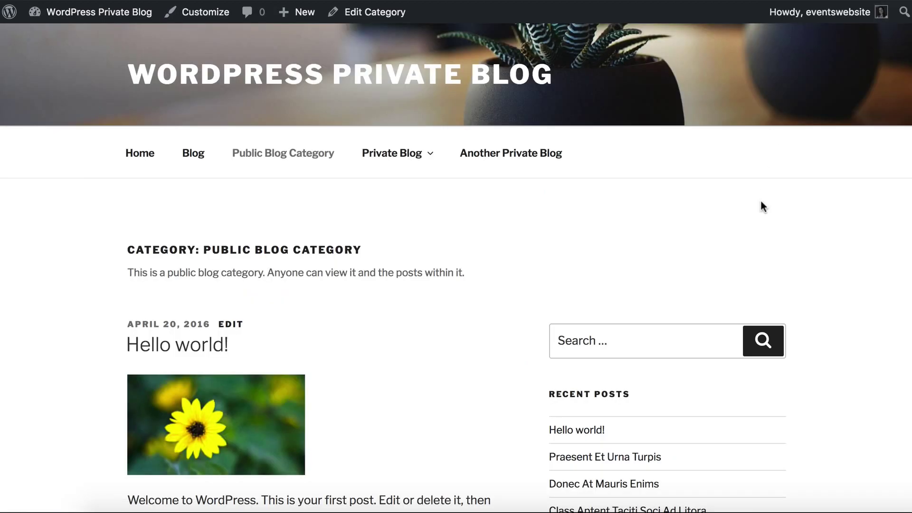
Step: Reload the Public Blog Category page and confirm Hello world! is no longer listed
key("ctrl+r")
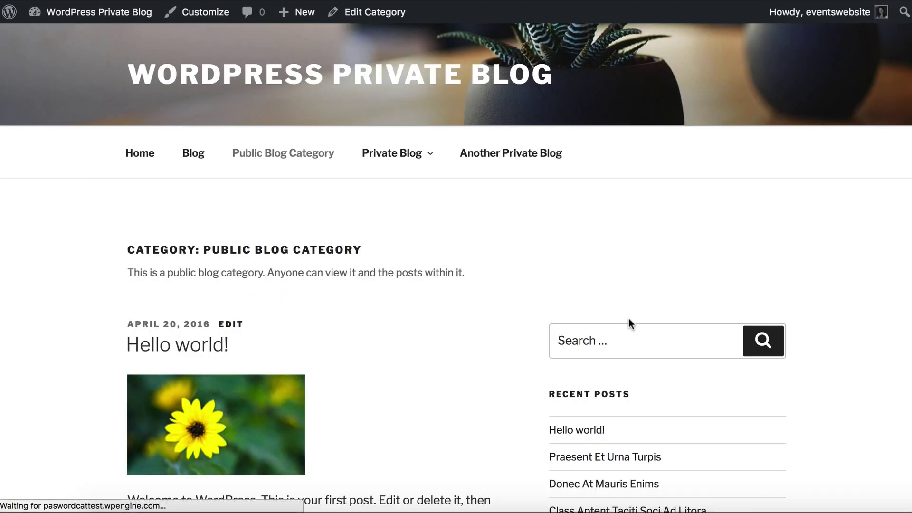
scroll(608, 340, "down", 2)
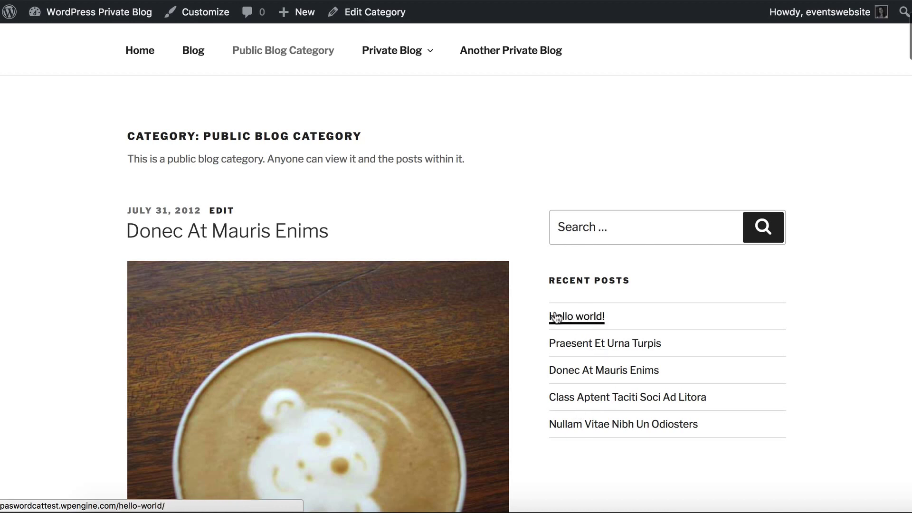
scroll(586, 320, "up", 3)
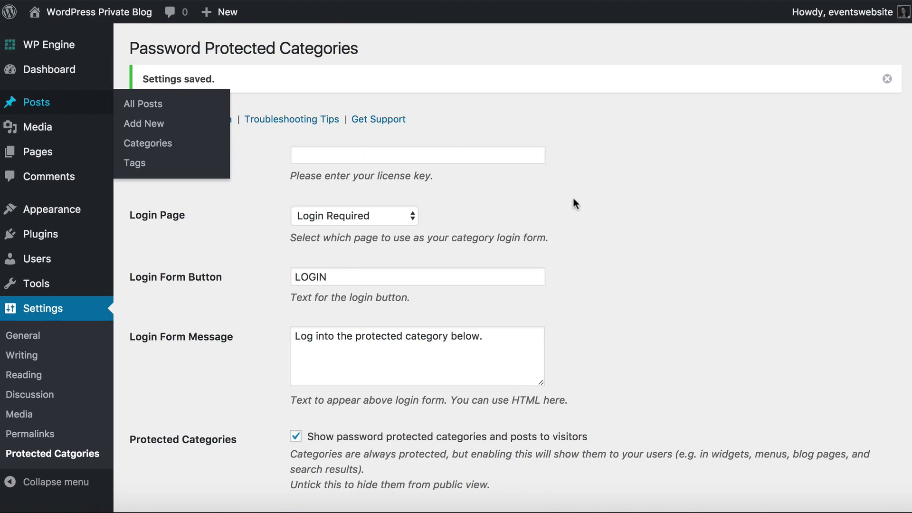
scroll(553, 256, "down", 2)
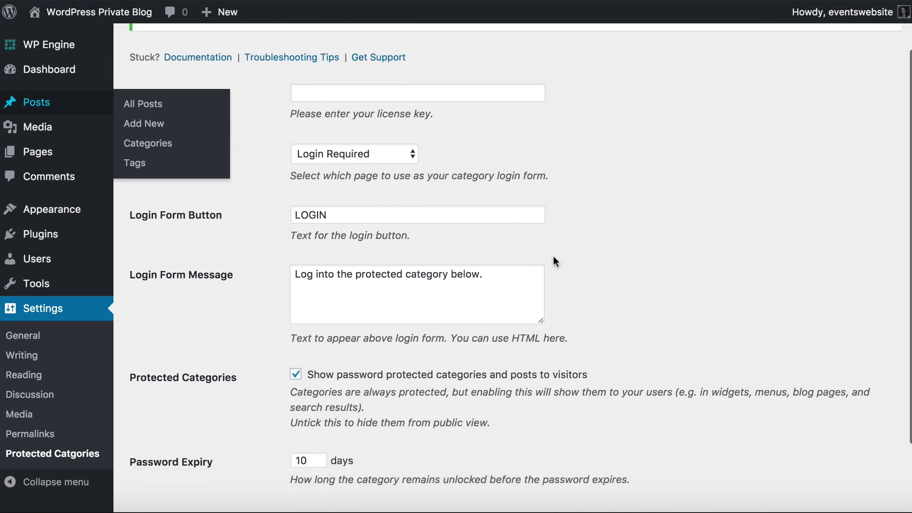
Step: Turn off showing protected categories and posts to visitors and save the settings
left_click(296, 335)
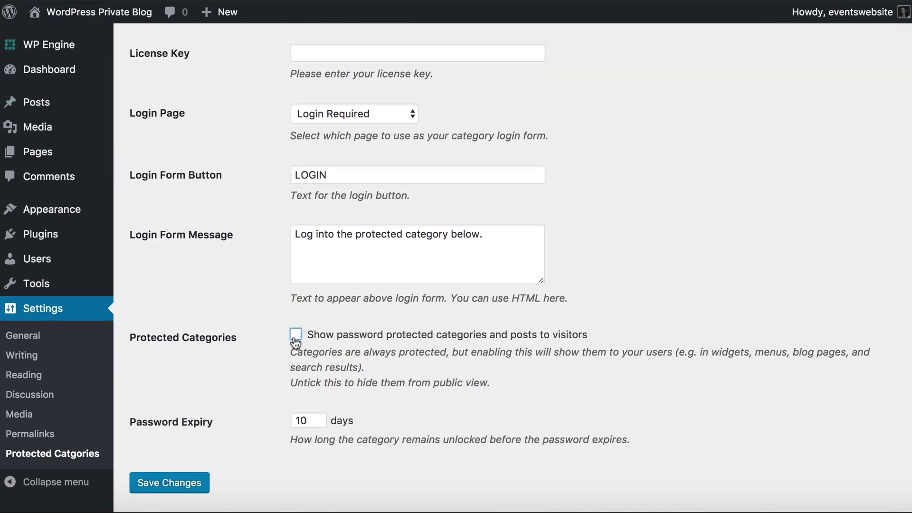
left_click(176, 487)
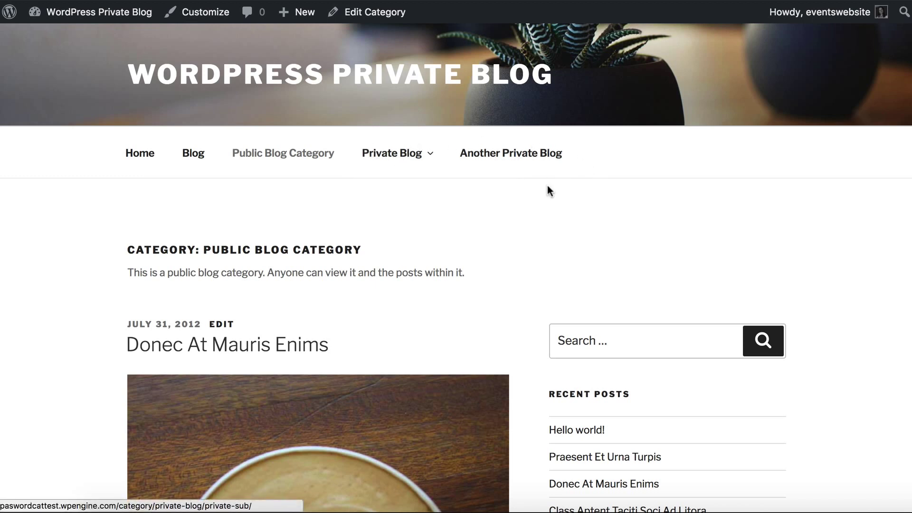
Step: Scroll the logged-out public page to confirm private categories are gone from the menu
scroll(549, 188, "down", 3)
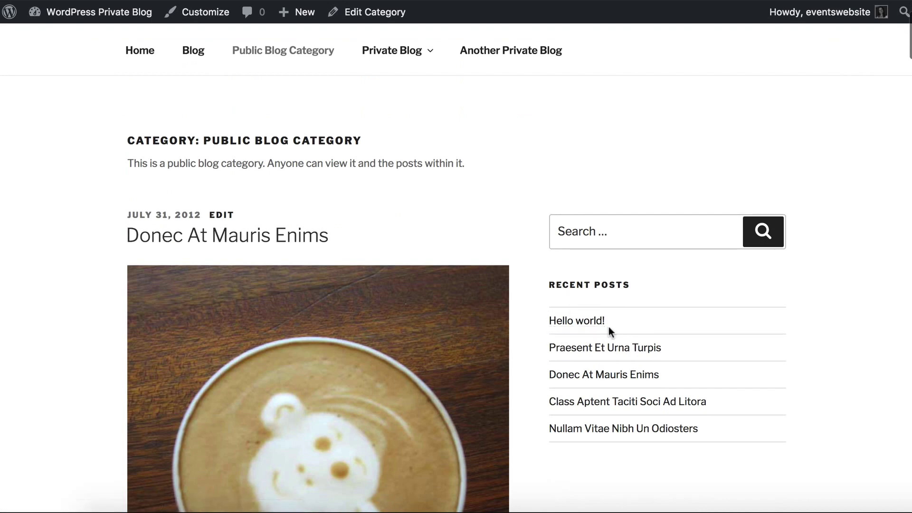
scroll(604, 315, "up", 3)
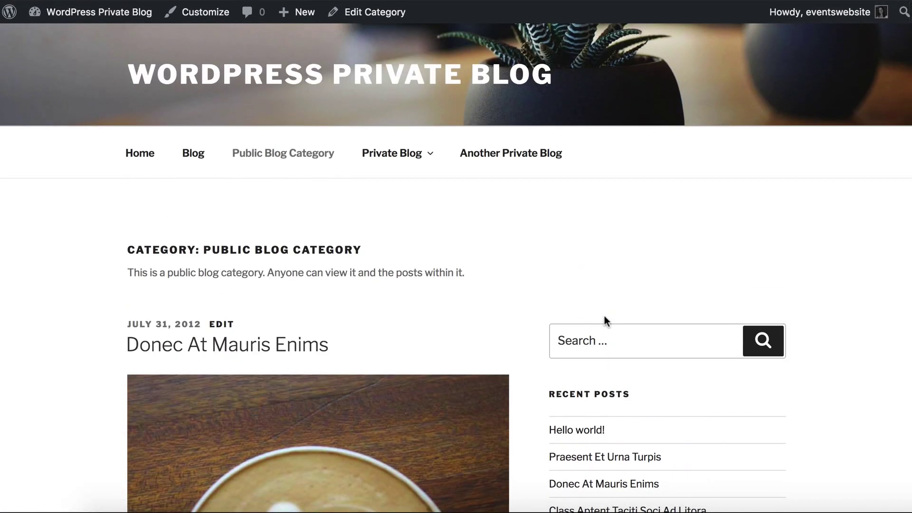
scroll(605, 329, "down", 2)
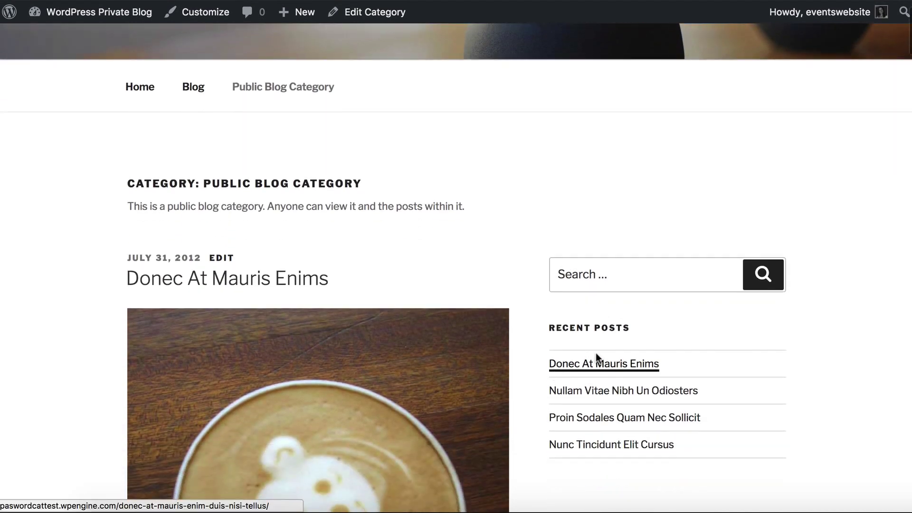
scroll(574, 343, "up", 2)
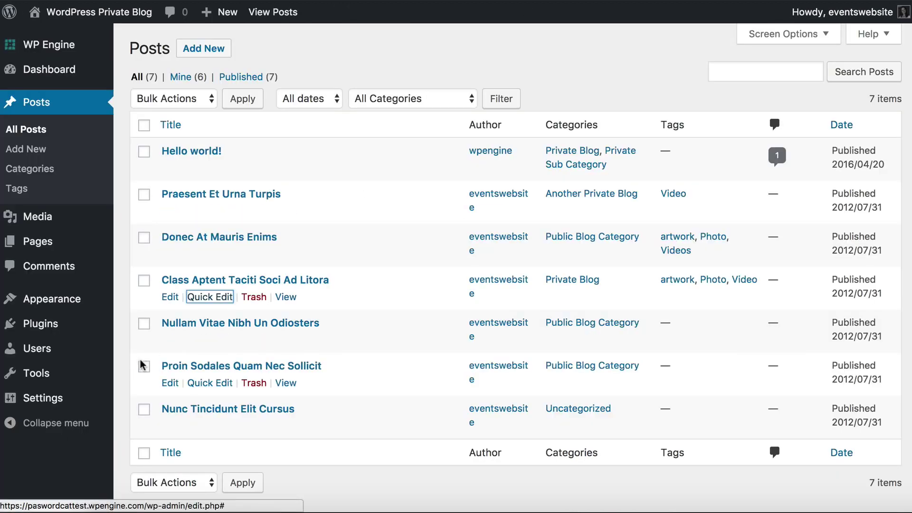
Step: Add the Login Required page to the Private Blog menu
mouse_move(54, 307)
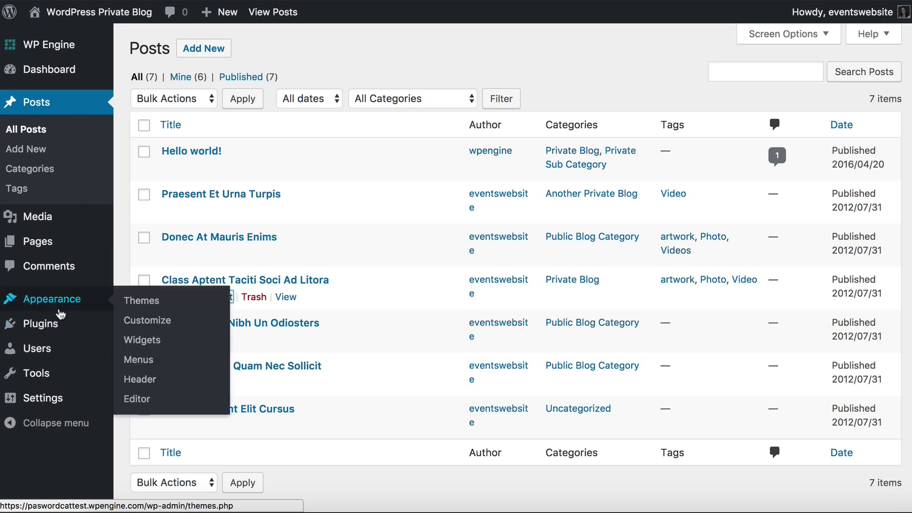
left_click(145, 360)
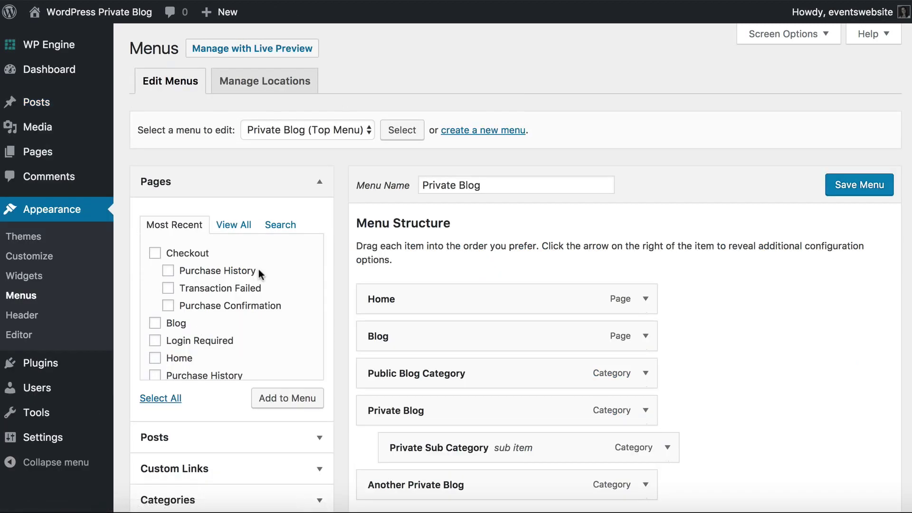
left_click(240, 226)
scroll(235, 311, "down", 2)
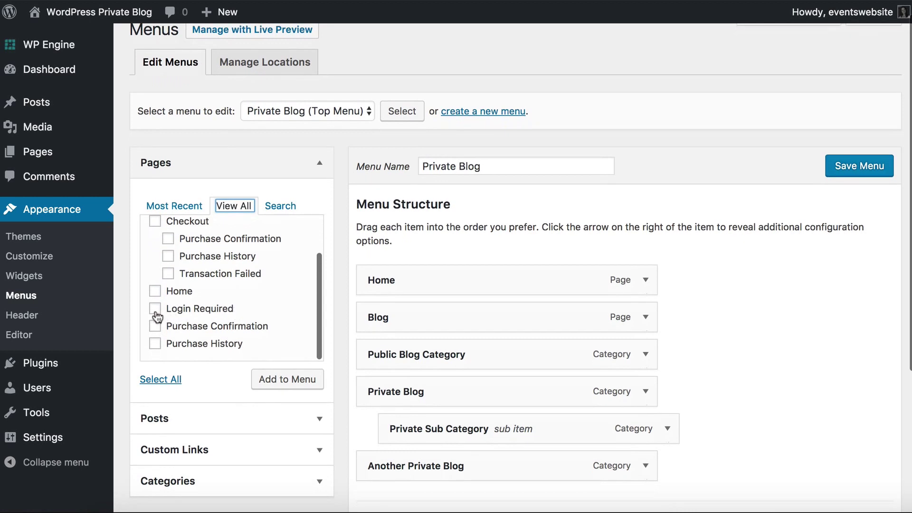
left_click(154, 310)
left_click(285, 380)
Step: Relabel the Login Required menu item as 'Login', save the menu and reload the site
scroll(596, 394, "down", 3)
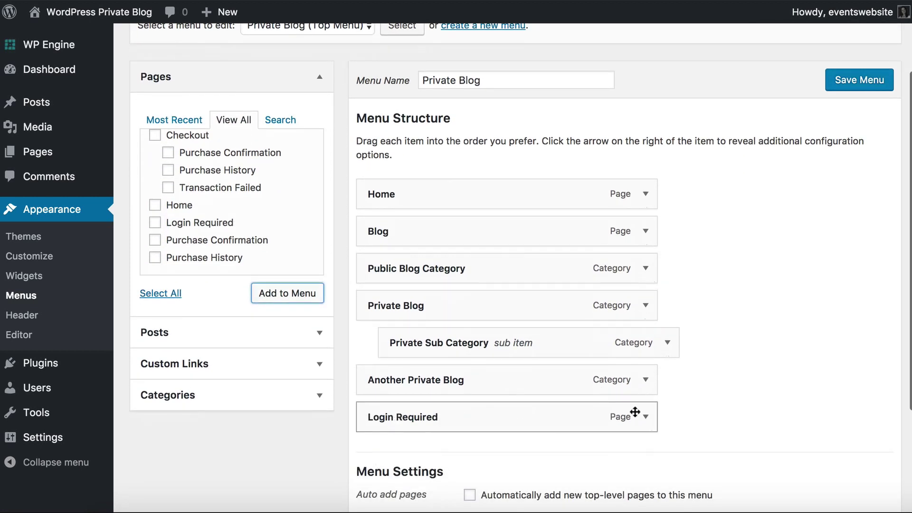
left_click(645, 417)
left_click(419, 464)
double_click(419, 465)
key("BackSpace")
key("BackSpace")
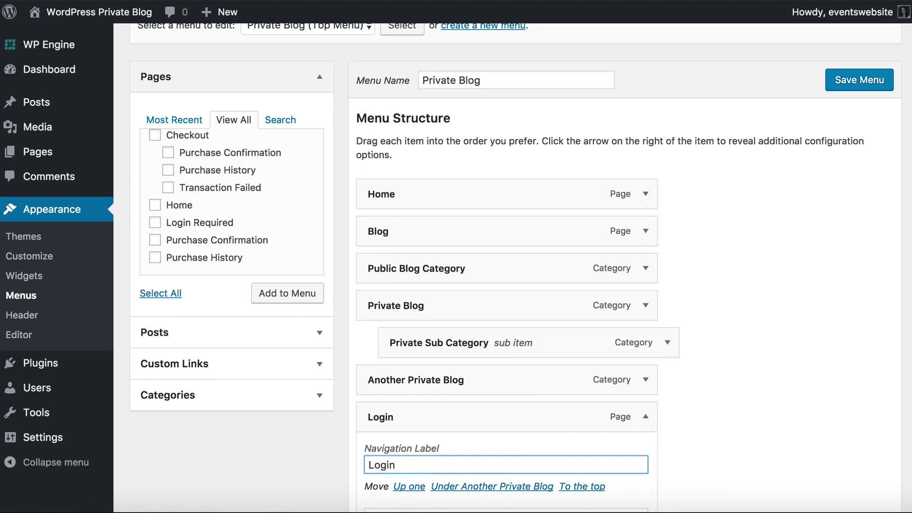
left_click(860, 80)
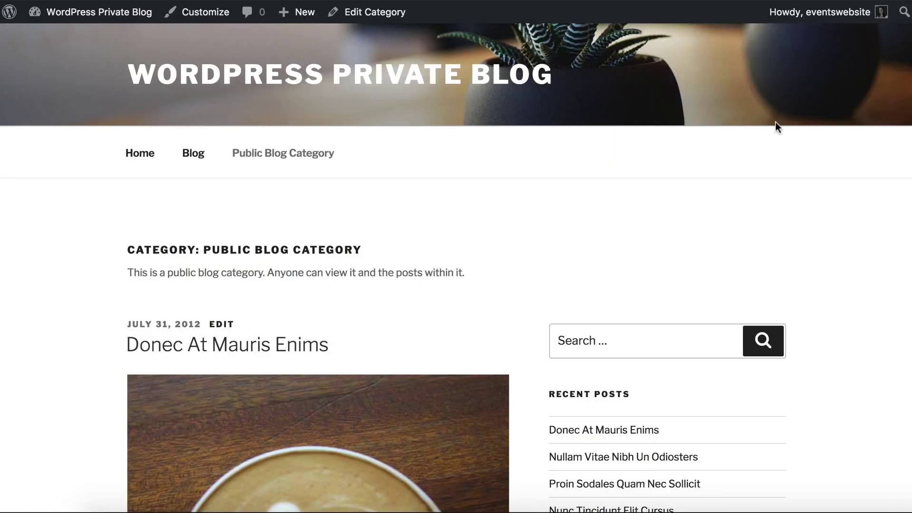
key("super+r")
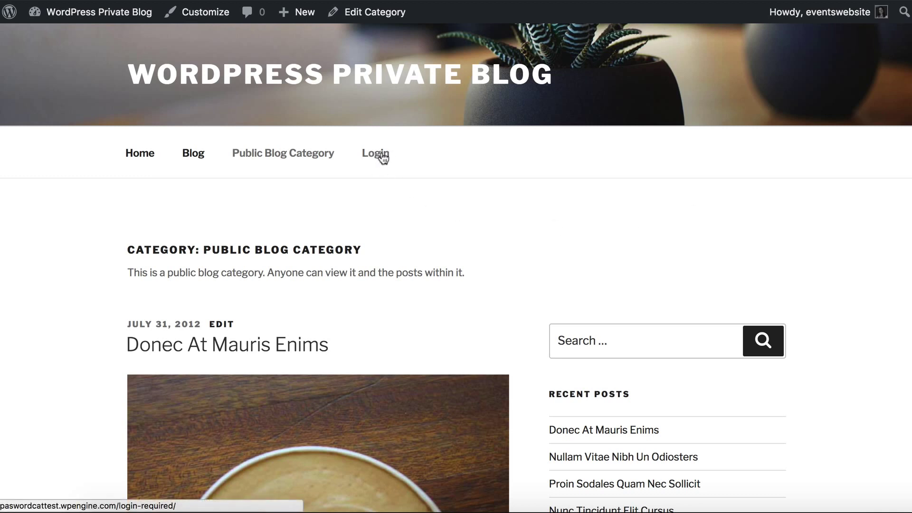
Step: Open Login from the site menu and submit the category password
left_click(382, 158)
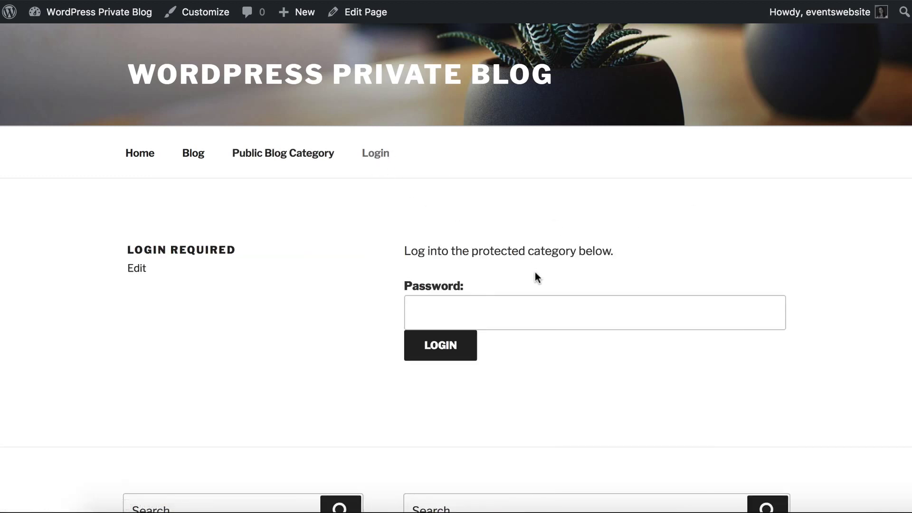
left_click(440, 316)
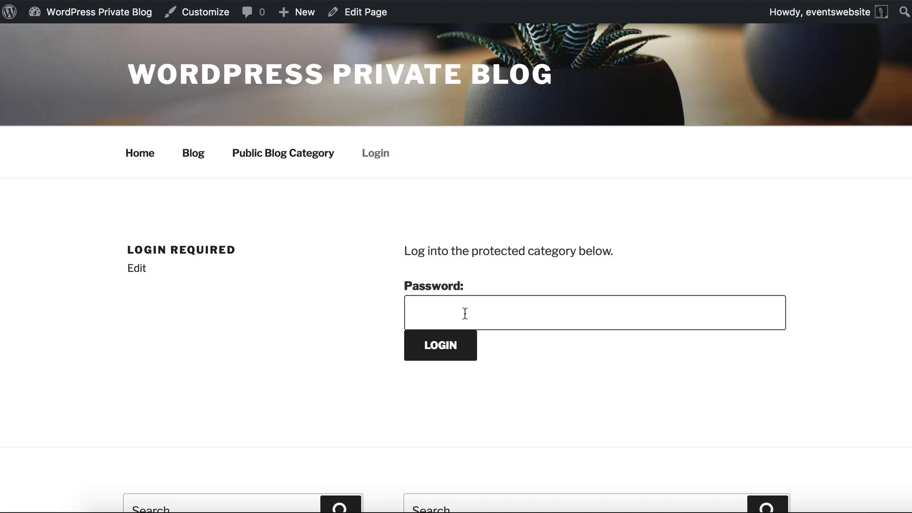
type("•••••••••")
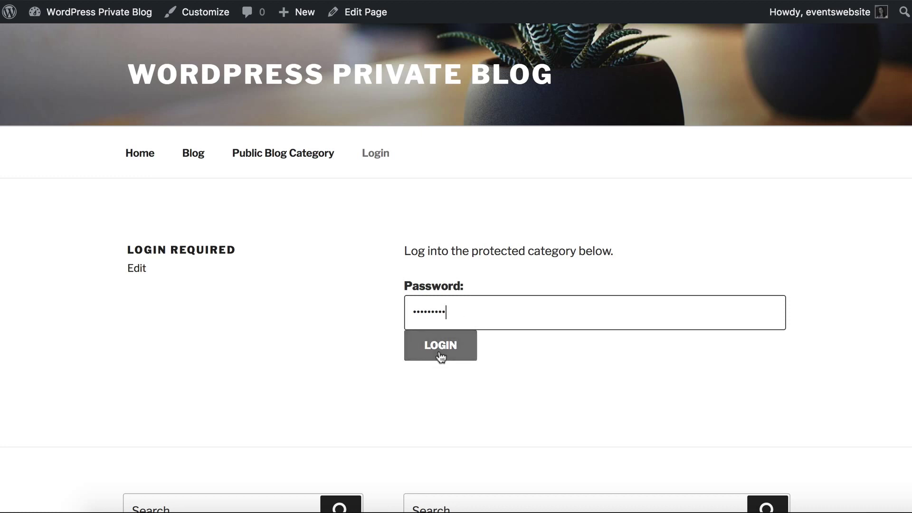
left_click(440, 355)
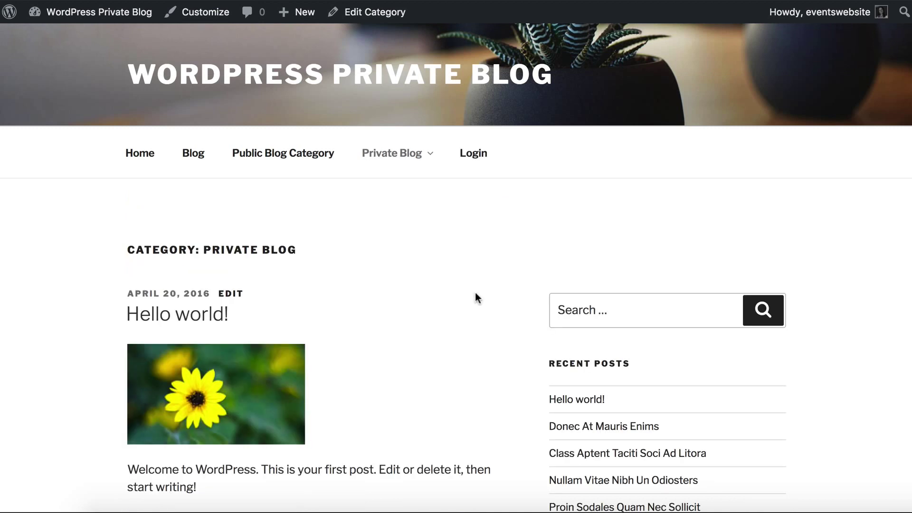
Step: Browse the now-visible posts on the Private Blog category page
scroll(475, 293, "down", 3)
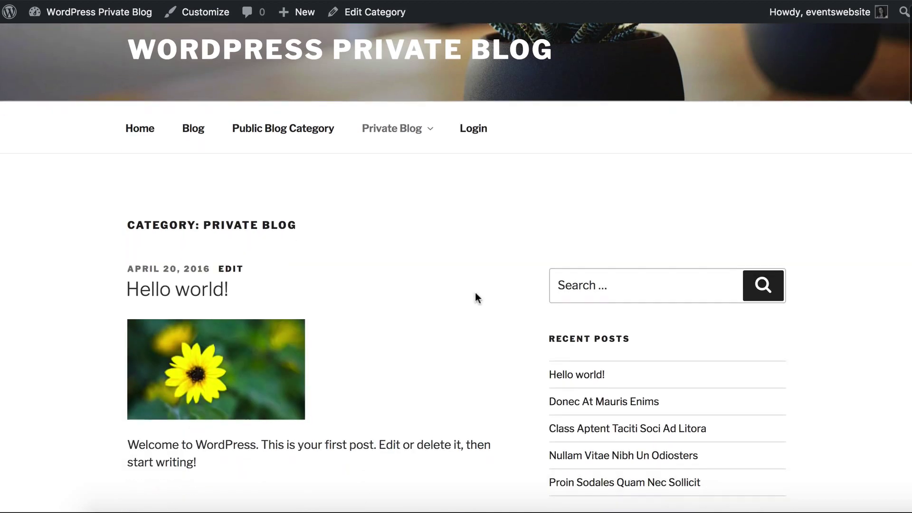
scroll(475, 292, "down", 3)
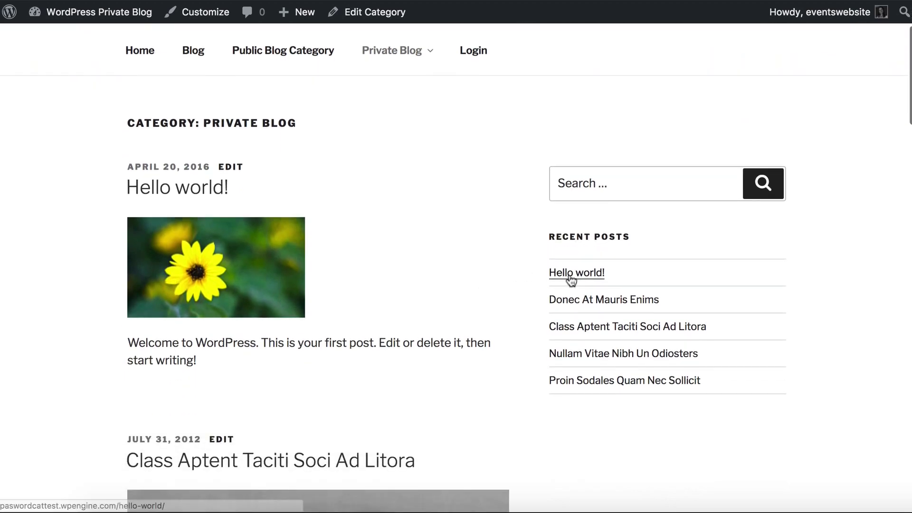
scroll(445, 188, "down", 12)
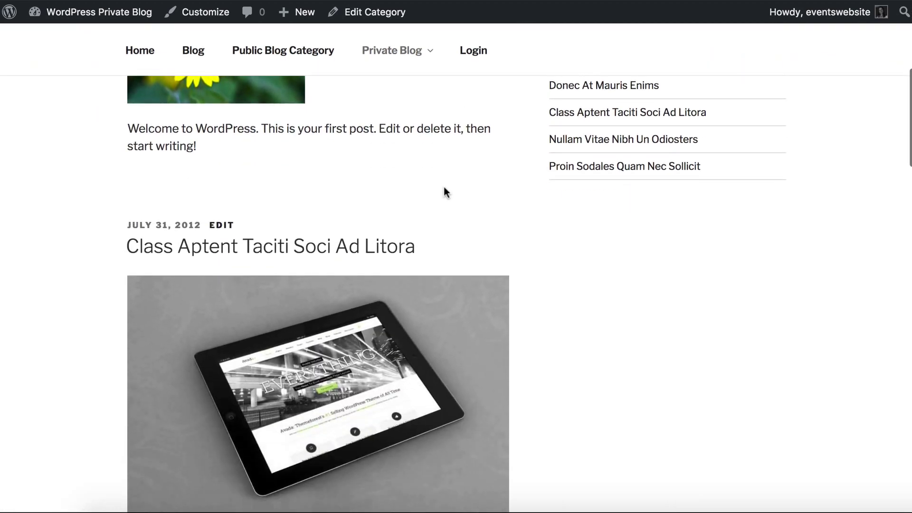
scroll(444, 188, "up", 15)
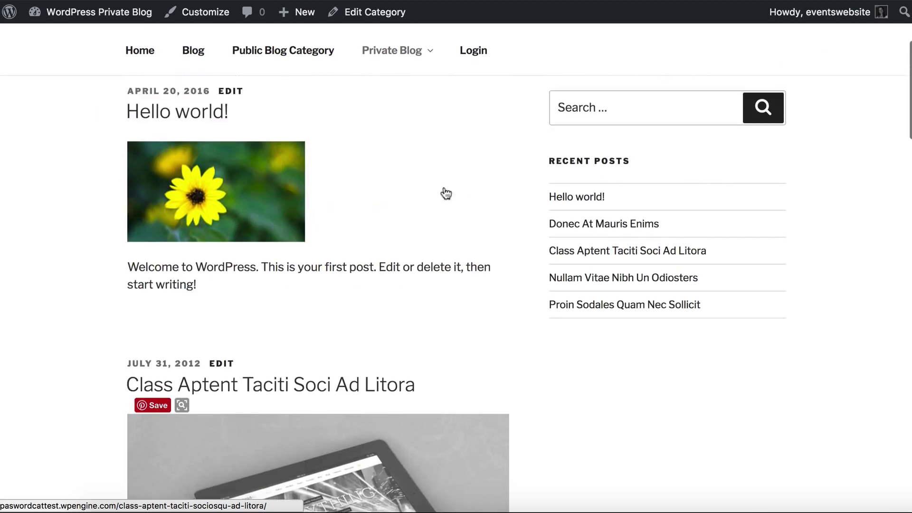
Step: Go to the Private Sub Category archive from the Private Blog dropdown and review its Hello world! post
mouse_move(412, 165)
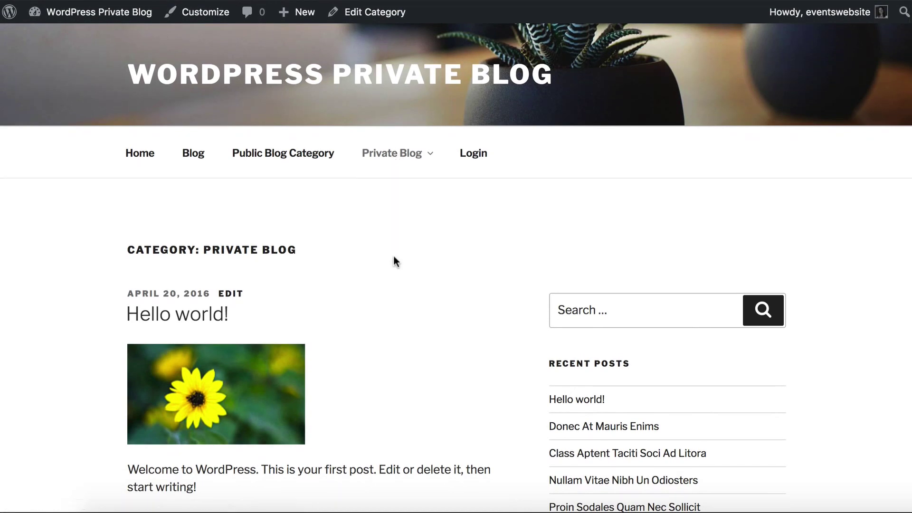
mouse_move(389, 156)
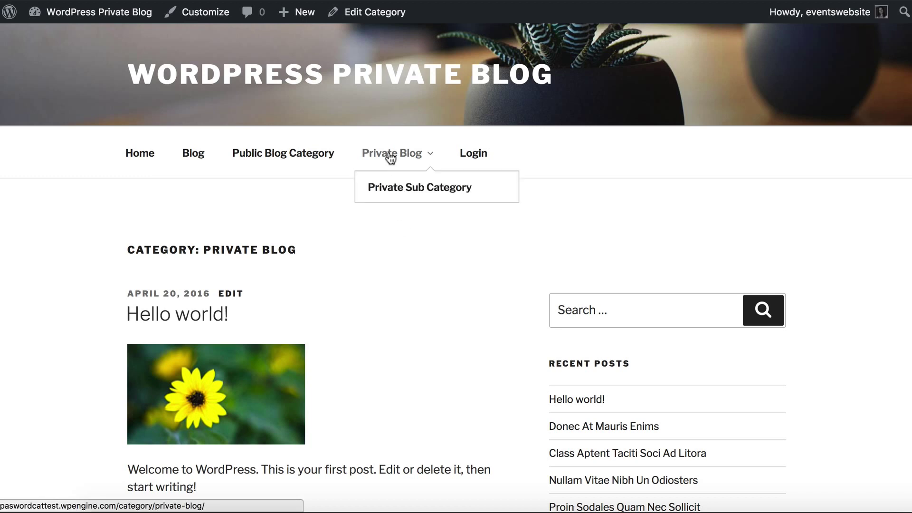
left_click(397, 191)
scroll(416, 338, "down", 5)
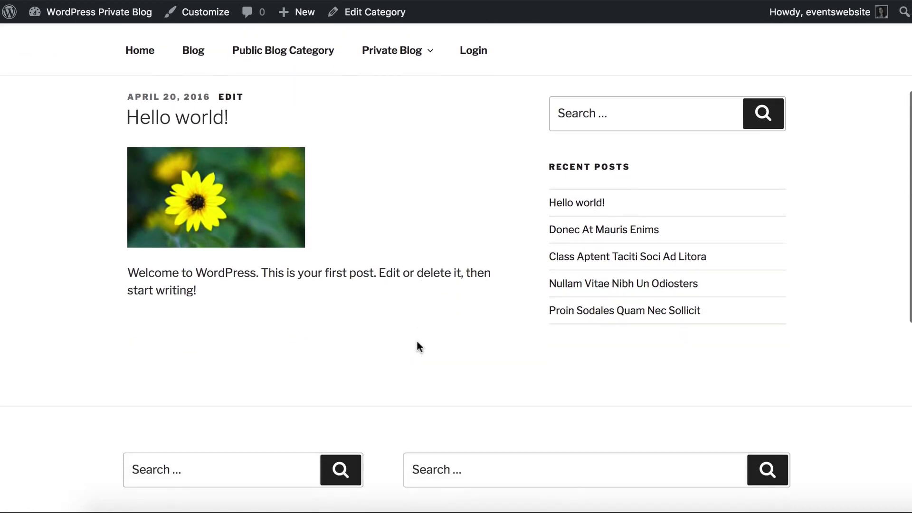
scroll(416, 339, "up", 5)
scroll(416, 339, "down", 2)
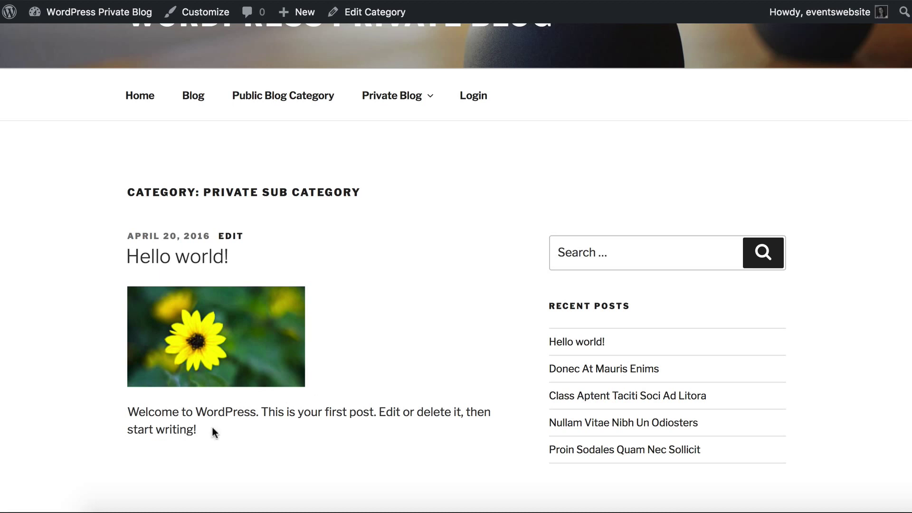
scroll(212, 424, "up", 2)
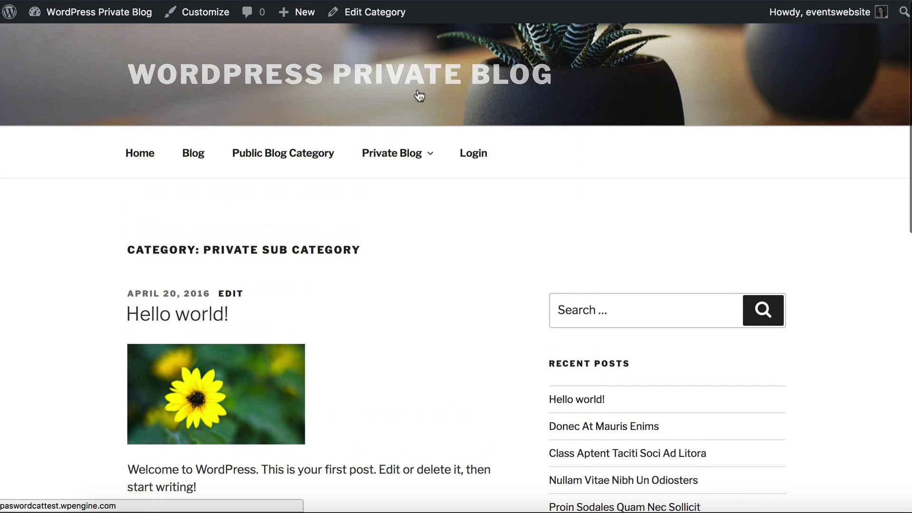